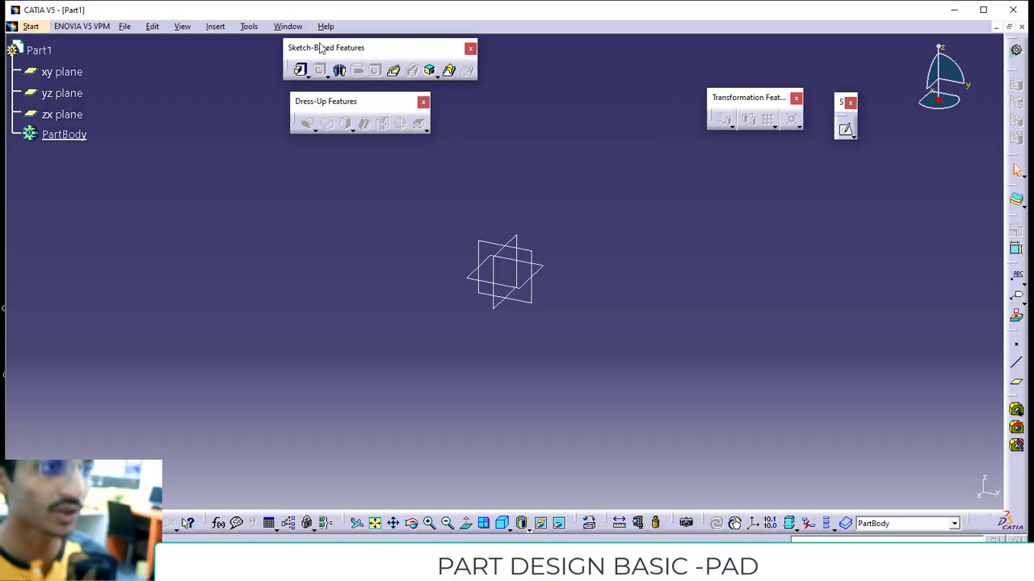
# - Stack the floating Dress-Up Features and Transformation Features toolbars beneath the Sketch-Based Features toolbar
pyautogui.moveTo(342, 102); pyautogui.dragTo(336, 114)
pyautogui.click(722, 98)
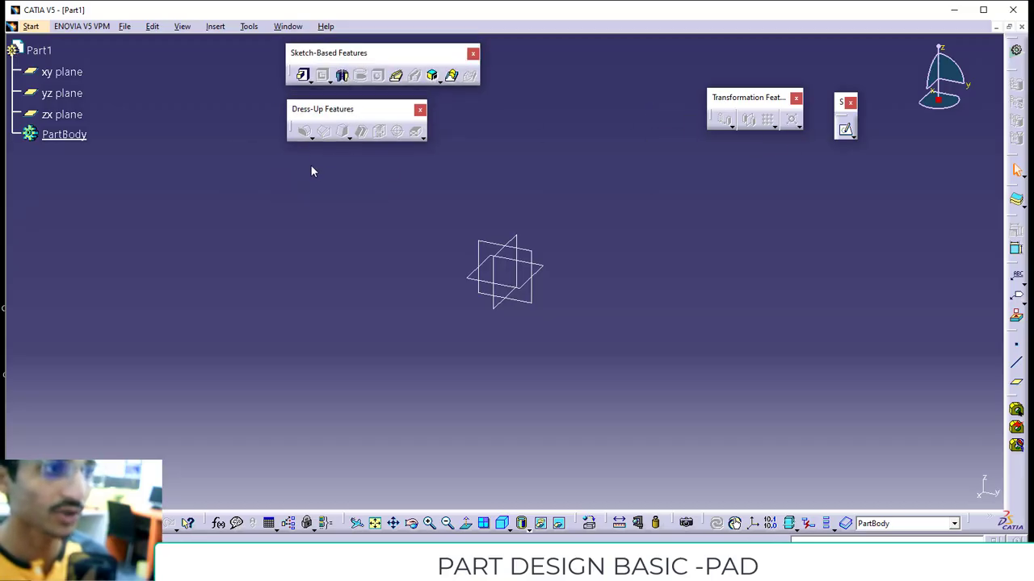
pyautogui.moveTo(311, 166); pyautogui.dragTo(310, 167)
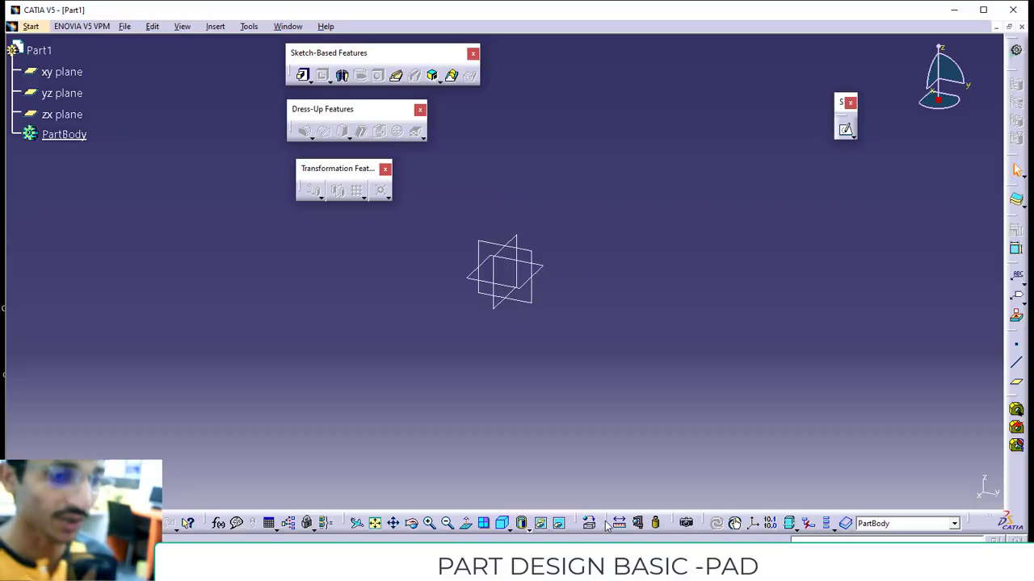
# - Float the Measure and View toolbars over the work area and dock both back at the window edge
pyautogui.moveTo(607, 523); pyautogui.dragTo(302, 245)
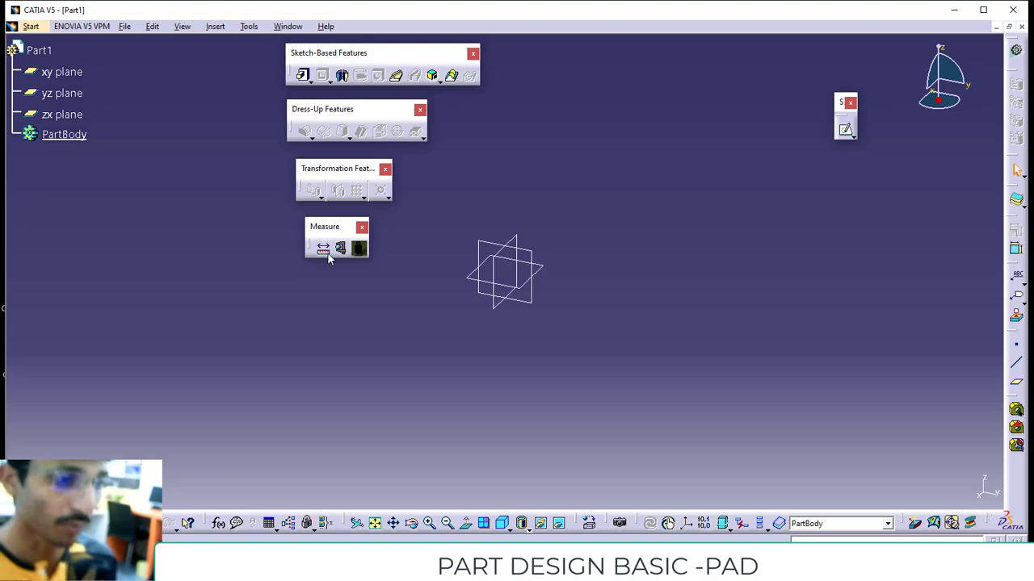
pyautogui.moveTo(347, 525); pyautogui.dragTo(317, 306)
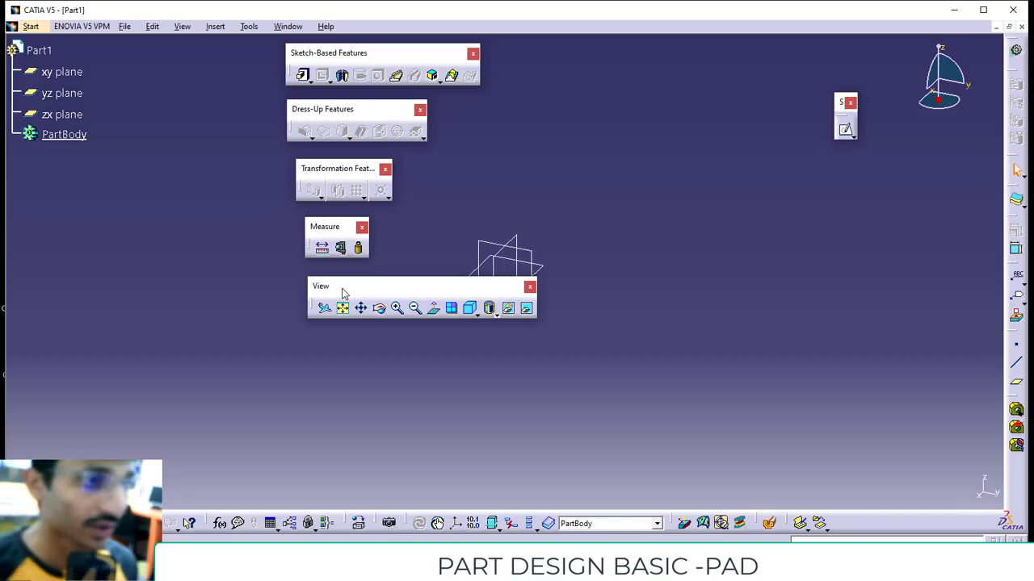
pyautogui.moveTo(343, 291); pyautogui.dragTo(445, 522)
pyautogui.moveTo(336, 230); pyautogui.dragTo(646, 523)
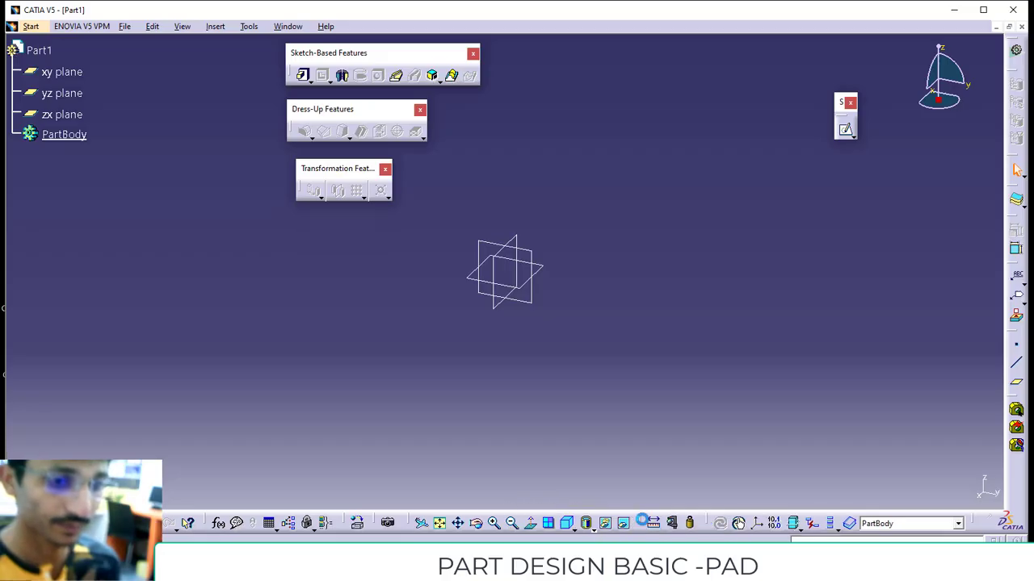
# - Dock the Transformation Features and Dress-Up Features toolbars and reposition the floating Sketch-Based Features toolbar
pyautogui.doubleClick(334, 169)
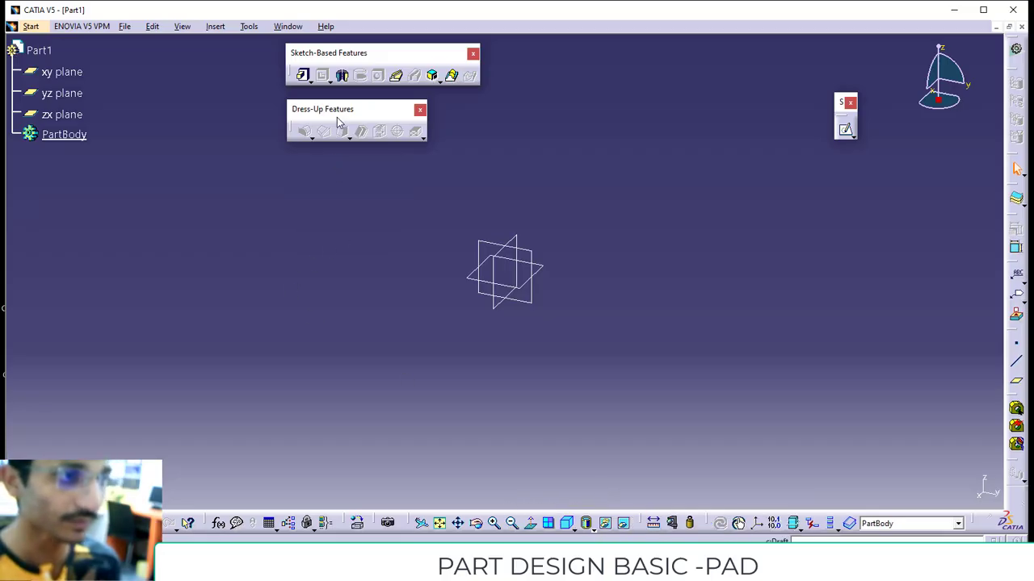
pyautogui.doubleClick(340, 111)
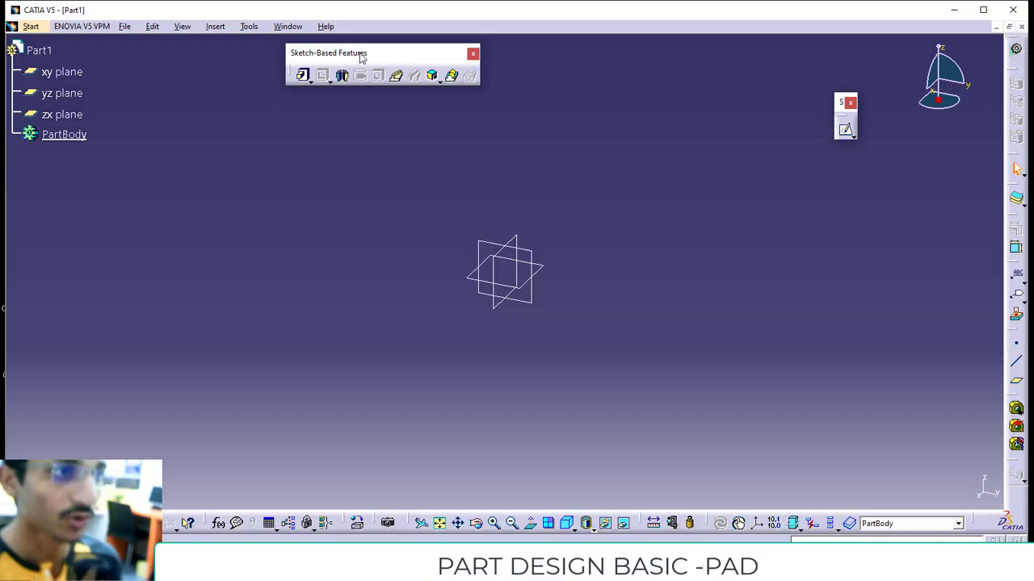
pyautogui.moveTo(348, 97); pyautogui.dragTo(288, 104)
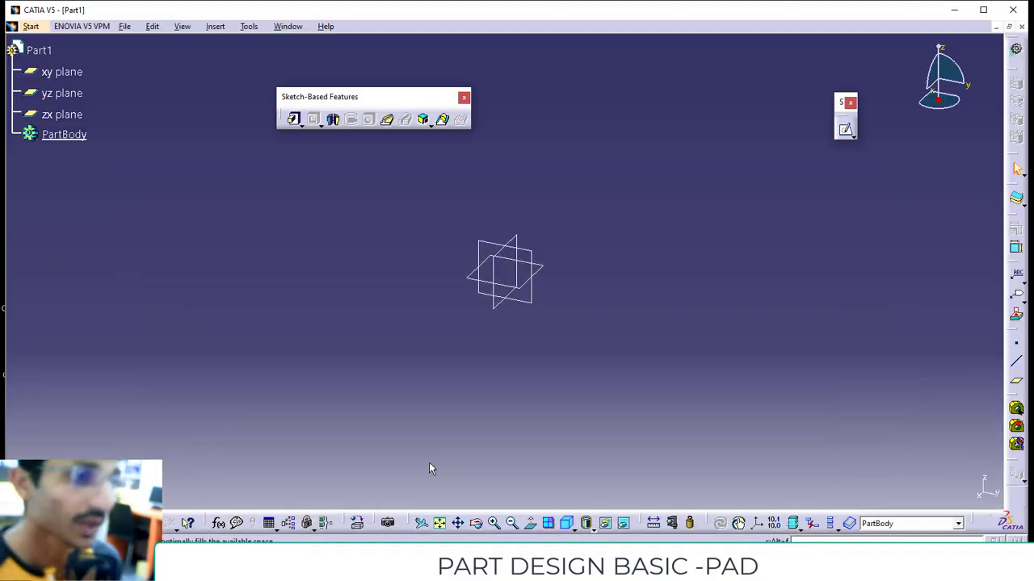
# - Start a new sketch on the yz plane
pyautogui.click(527, 305)
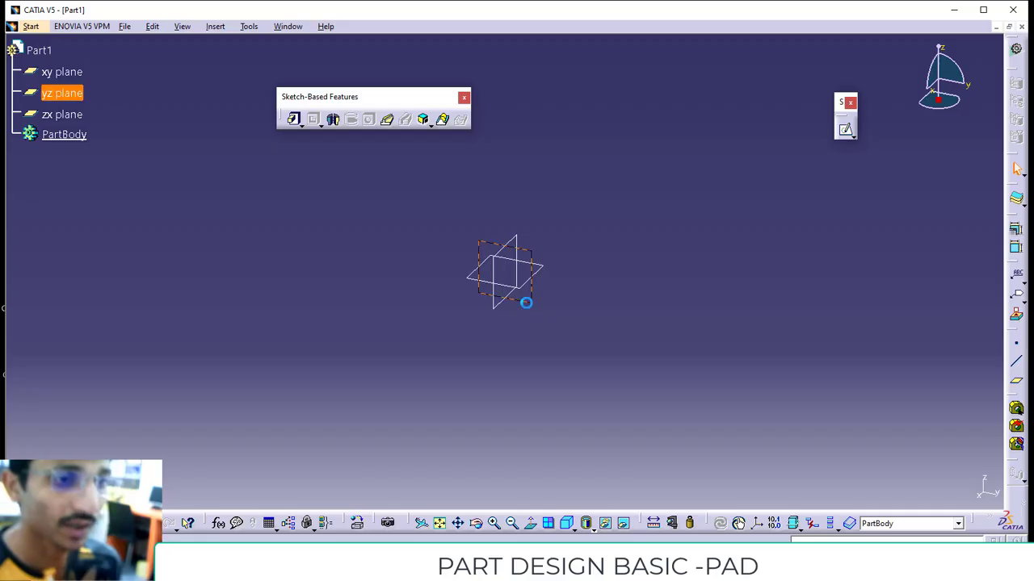
pyautogui.click(844, 129)
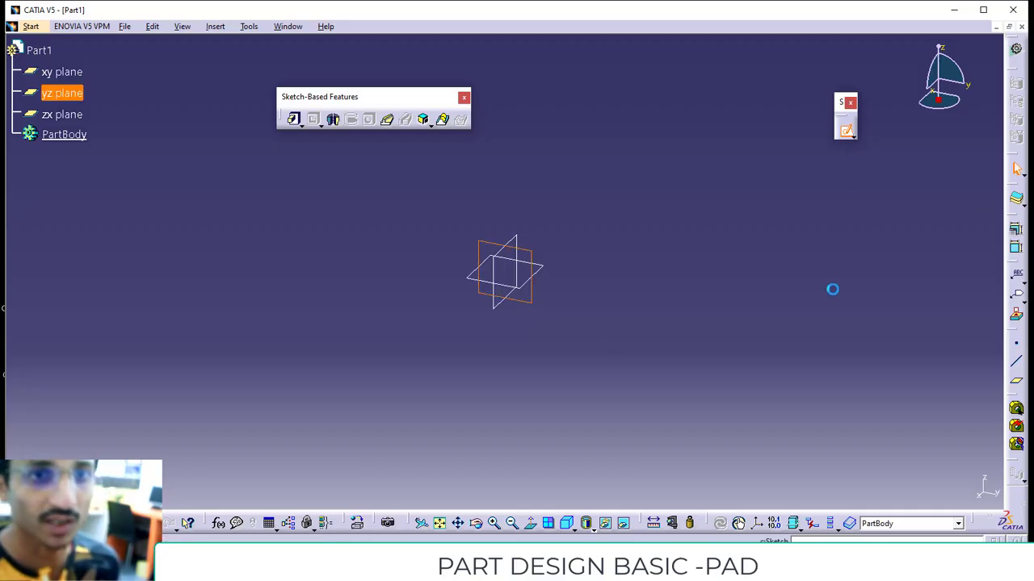
pyautogui.moveTo(708, 291); pyautogui.dragTo(575, 348, button='middle')
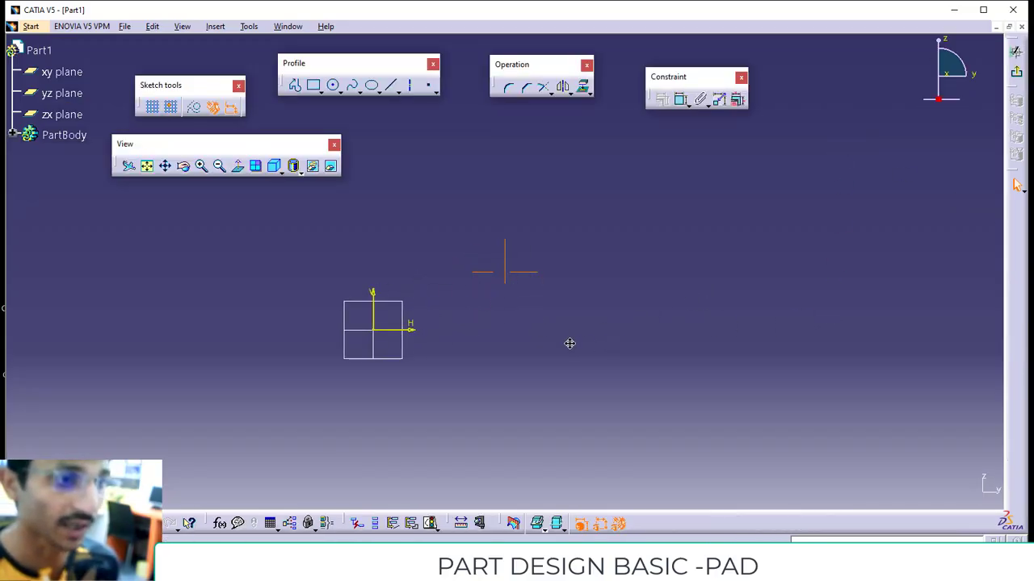
# - Sketch a U-shaped profile with its lower-left corner at the origin, about 131 mm wide and 68 mm high, notched at the top
pyautogui.click(291, 86)
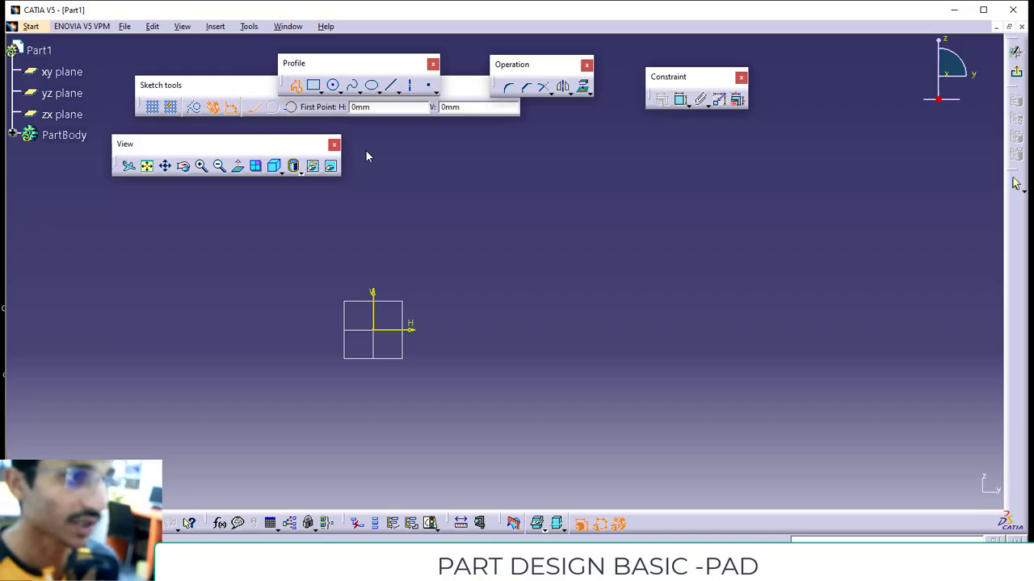
pyautogui.click(373, 195)
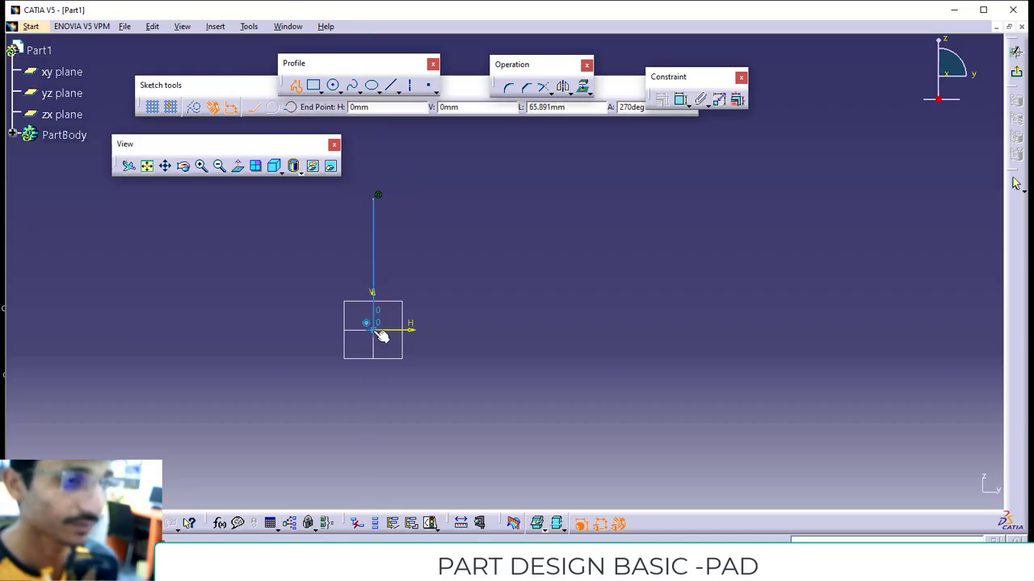
pyautogui.click(373, 330)
pyautogui.click(632, 329)
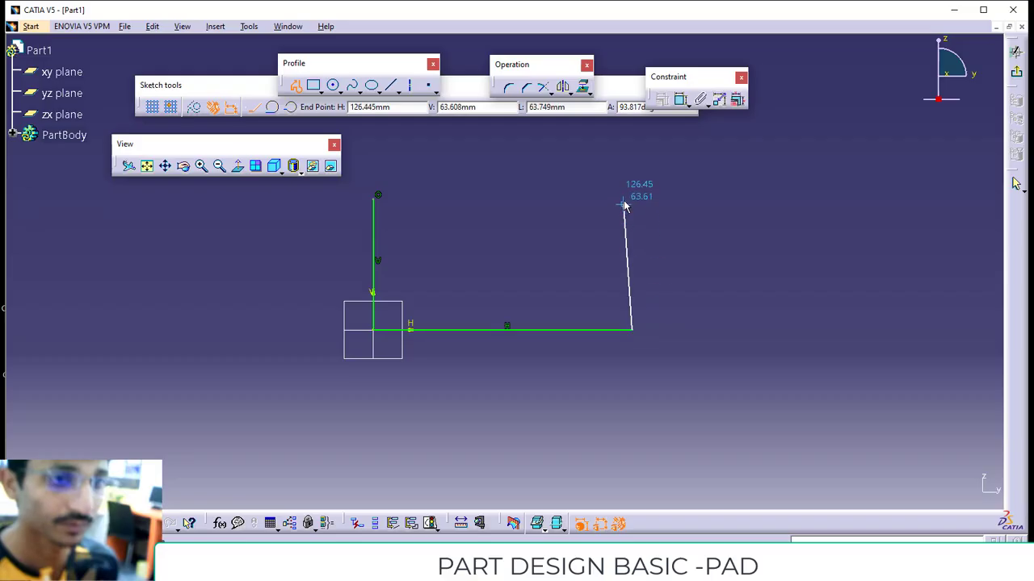
pyautogui.click(631, 195)
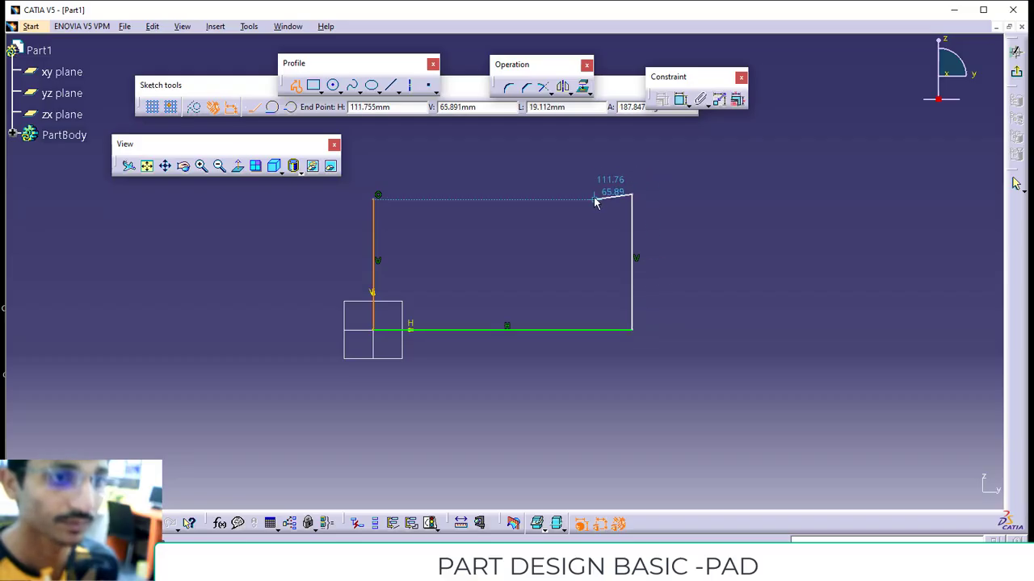
pyautogui.click(581, 194)
pyautogui.click(580, 249)
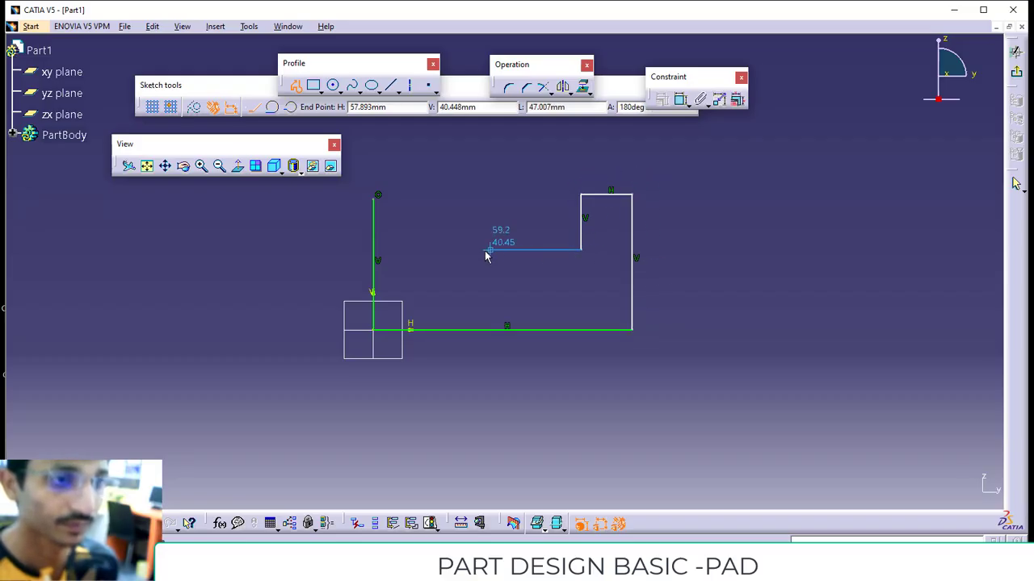
pyautogui.click(453, 249)
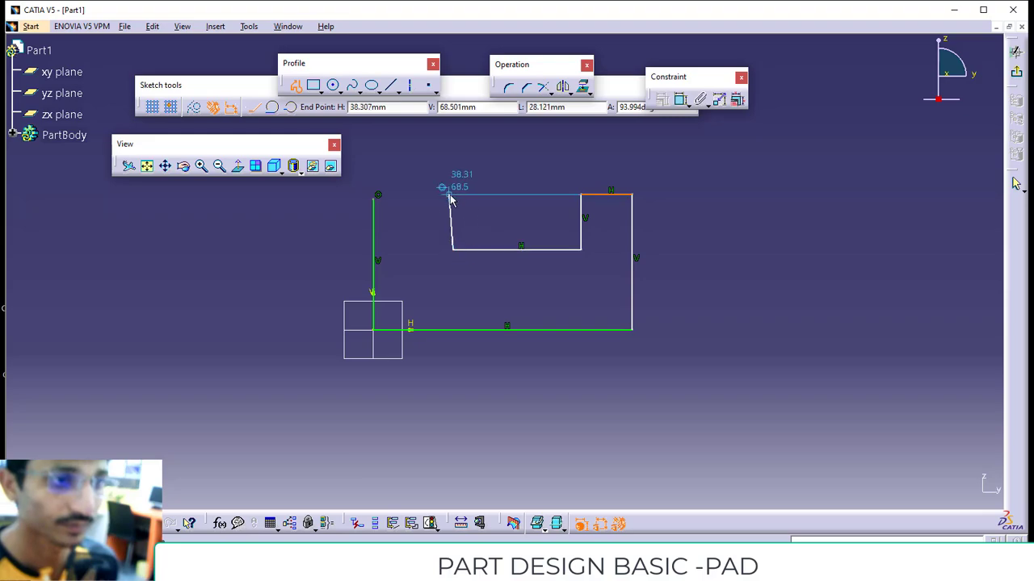
pyautogui.click(453, 194)
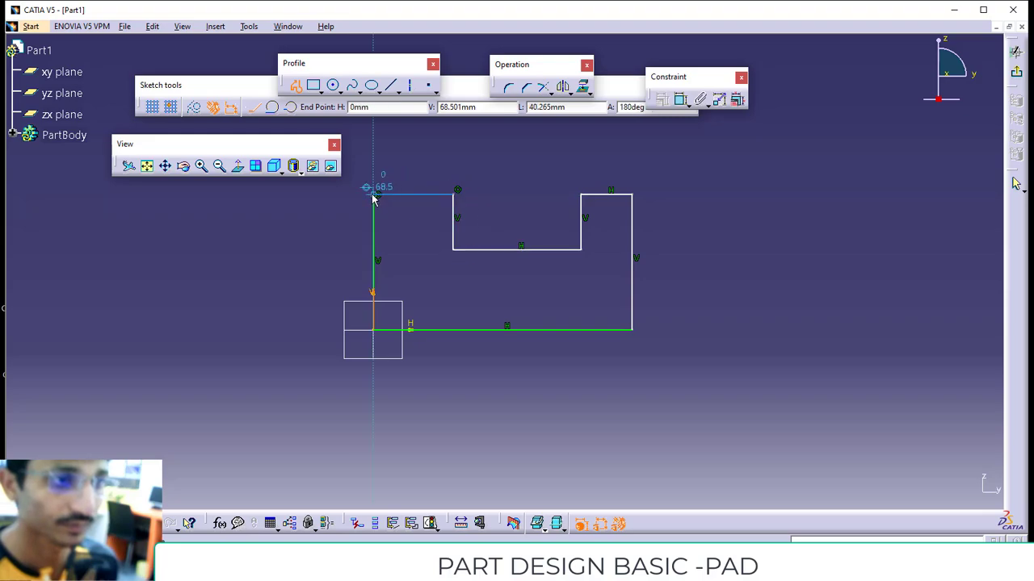
pyautogui.click(372, 194)
pyautogui.press('Escape')
pyautogui.press('Escape')
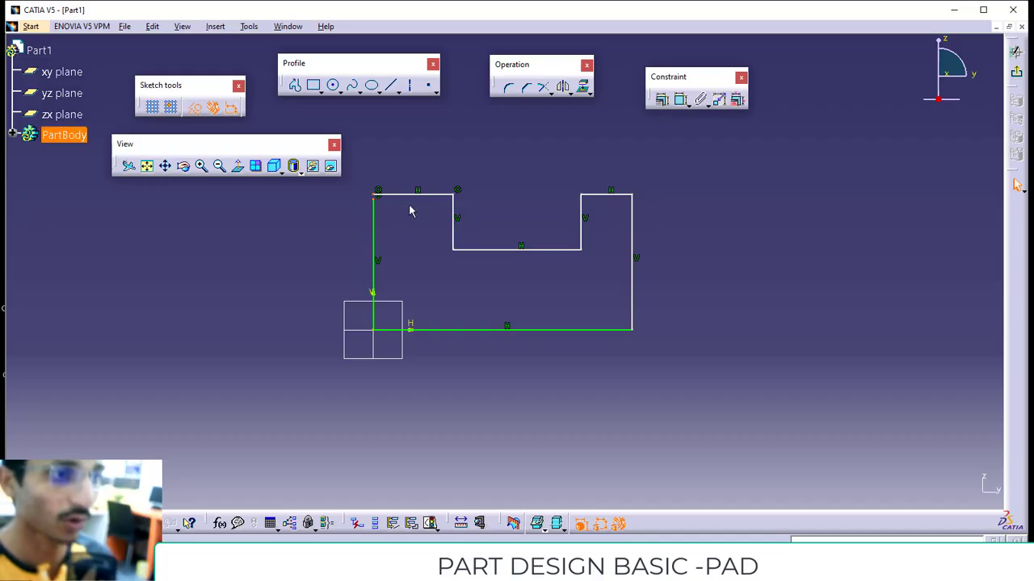
# - Apply a Coincidence constraint to the selected endpoints at the profile's upper-left corner
pyautogui.click(662, 100)
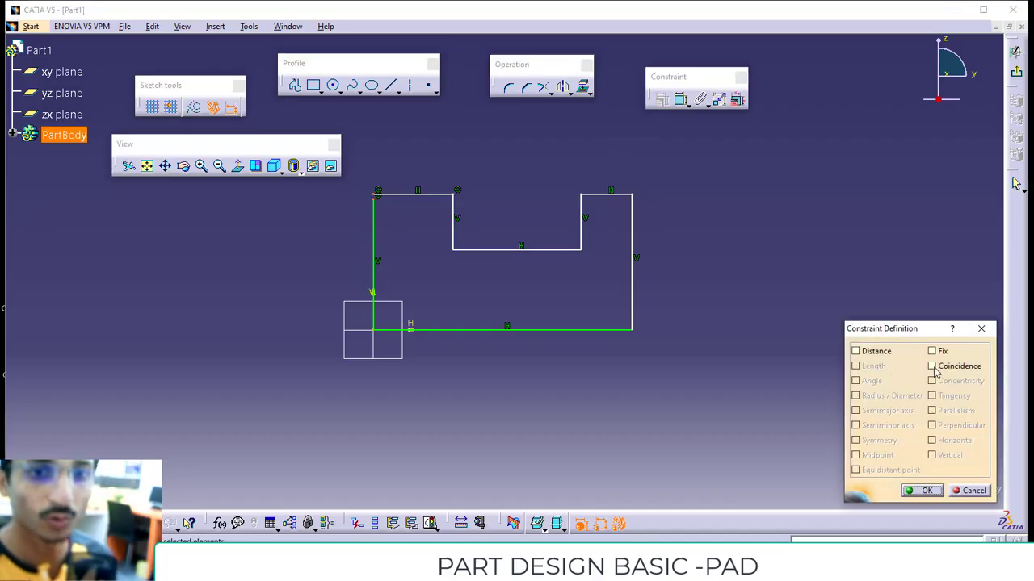
pyautogui.click(932, 366)
pyautogui.click(926, 491)
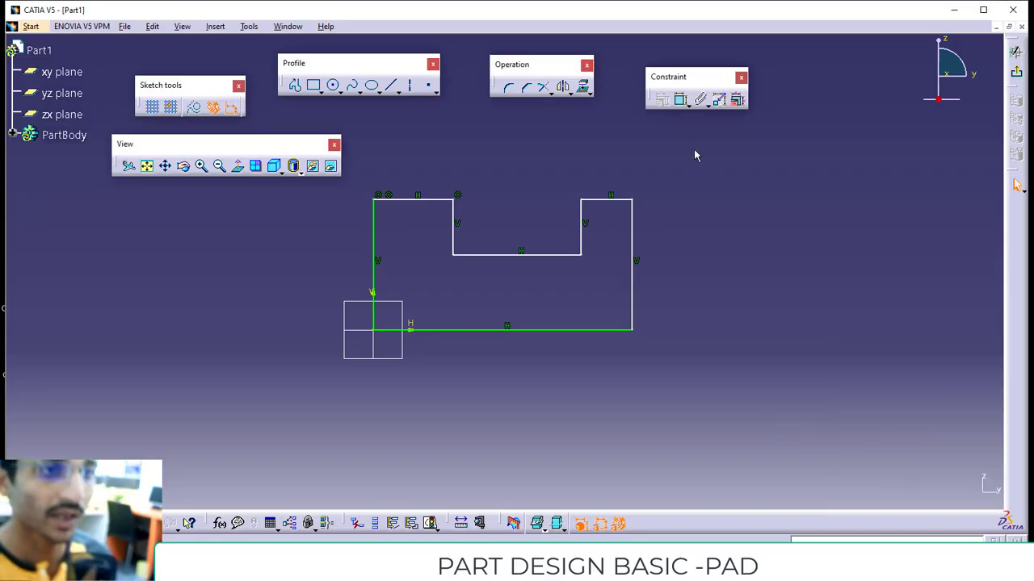
# - Dimension the profile's left vertical edge and set its length to 50 mm
pyautogui.click(680, 99)
pyautogui.click(375, 226)
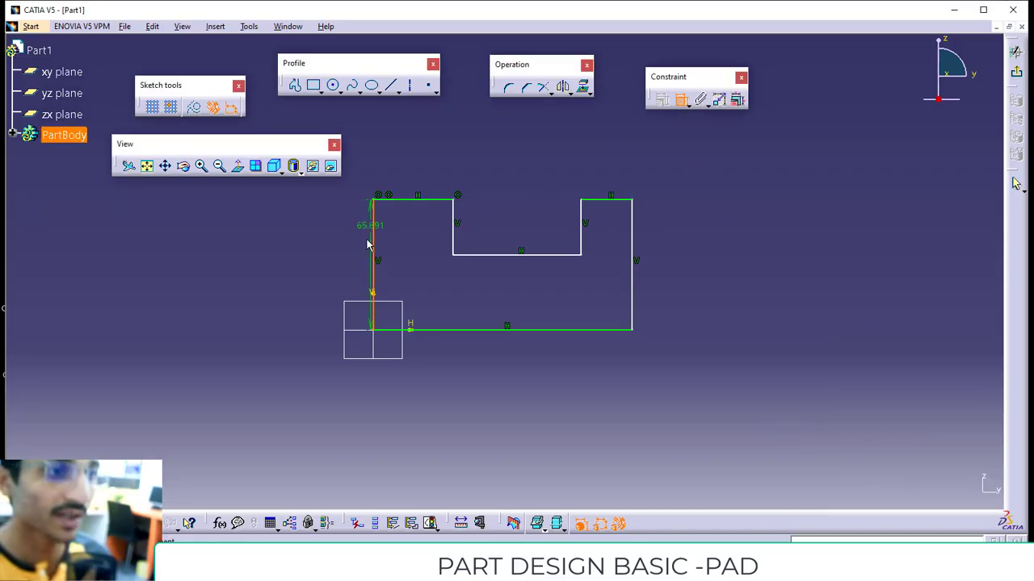
pyautogui.doubleClick(342, 255)
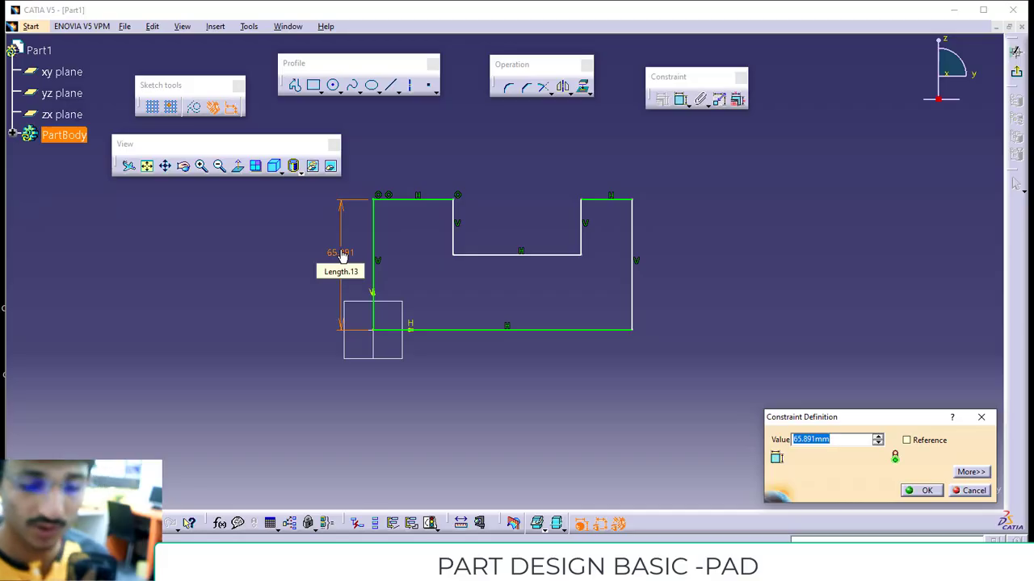
pyautogui.write('50')
pyautogui.press('Return')
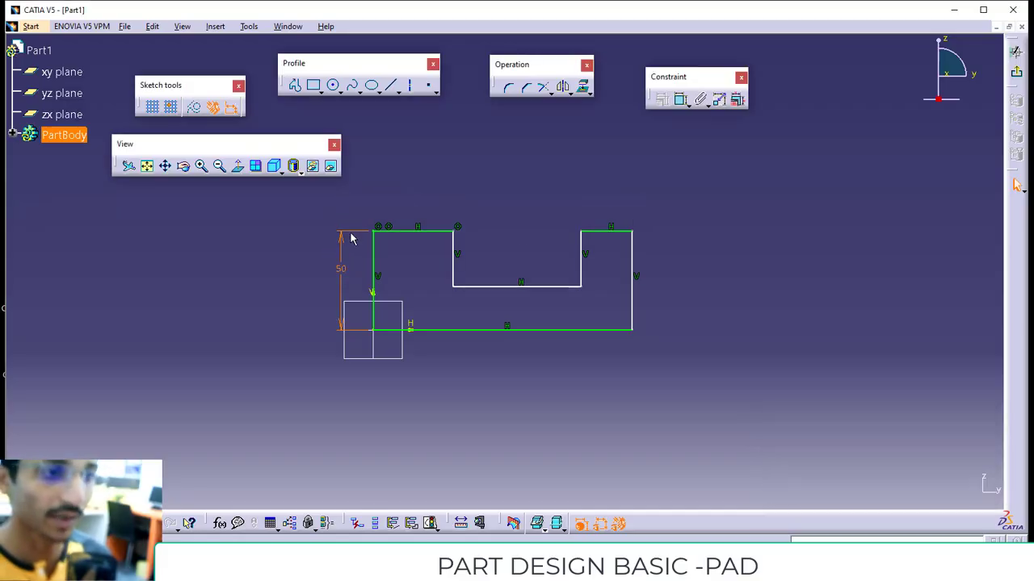
# - Dimension the top edge of the profile's left leg and set its width to 25 mm
pyautogui.click(680, 100)
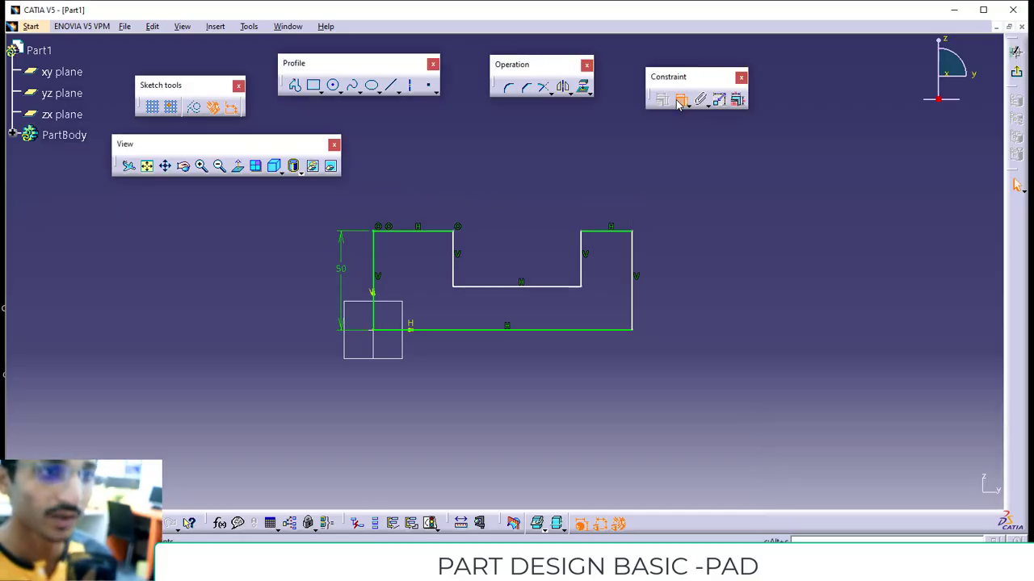
pyautogui.click(433, 231)
pyautogui.doubleClick(403, 192)
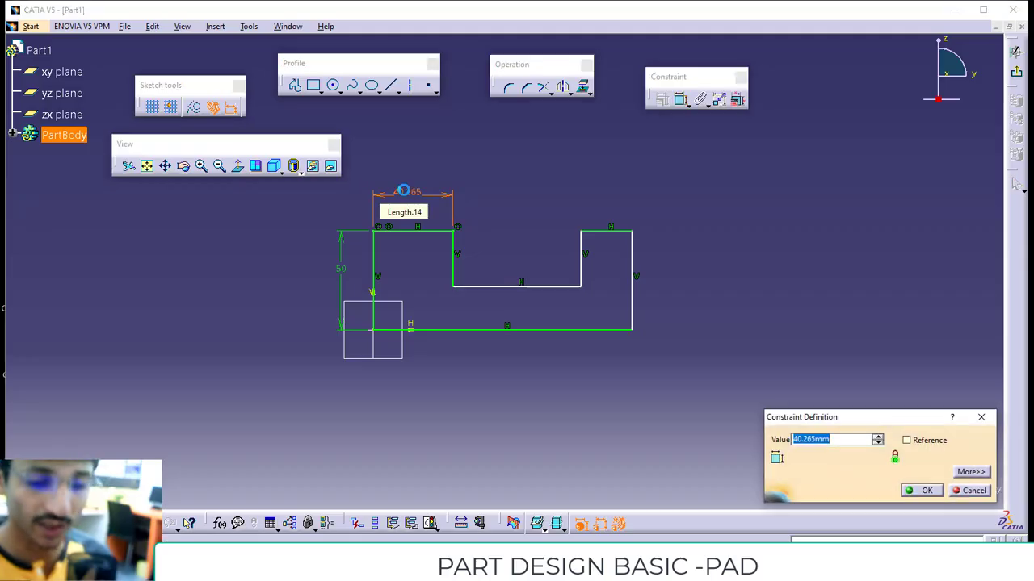
pyautogui.write('25')
pyautogui.press('Return')
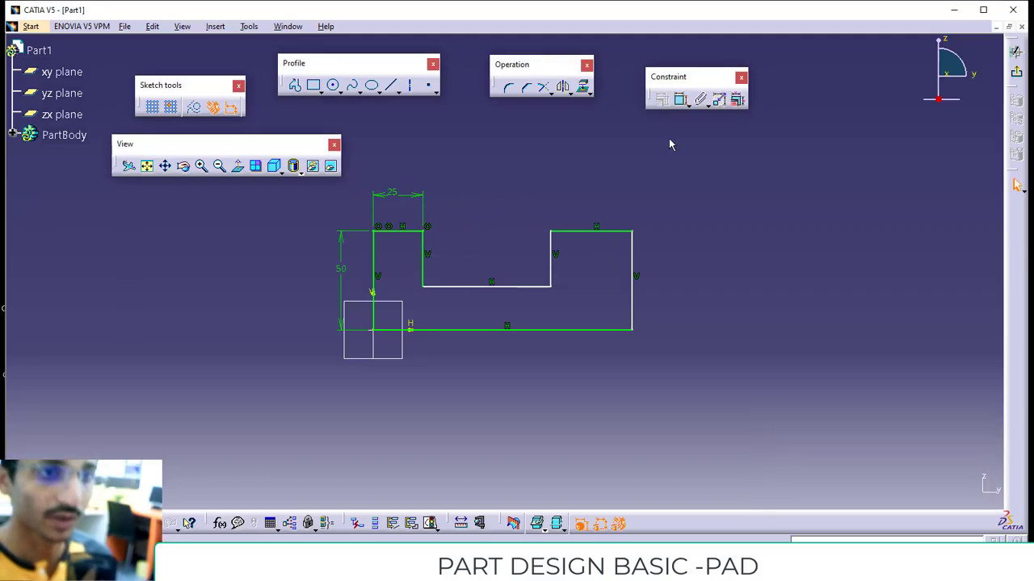
# - Dimension the profile's bottom edge and set its length to 150 mm
pyautogui.click(680, 100)
pyautogui.click(524, 329)
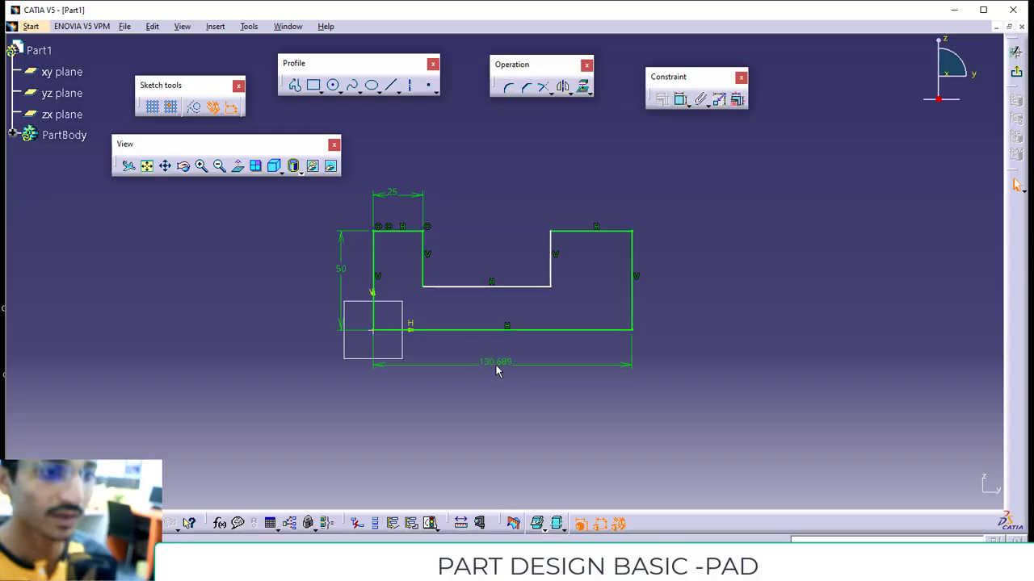
pyautogui.doubleClick(495, 361)
pyautogui.write('15')
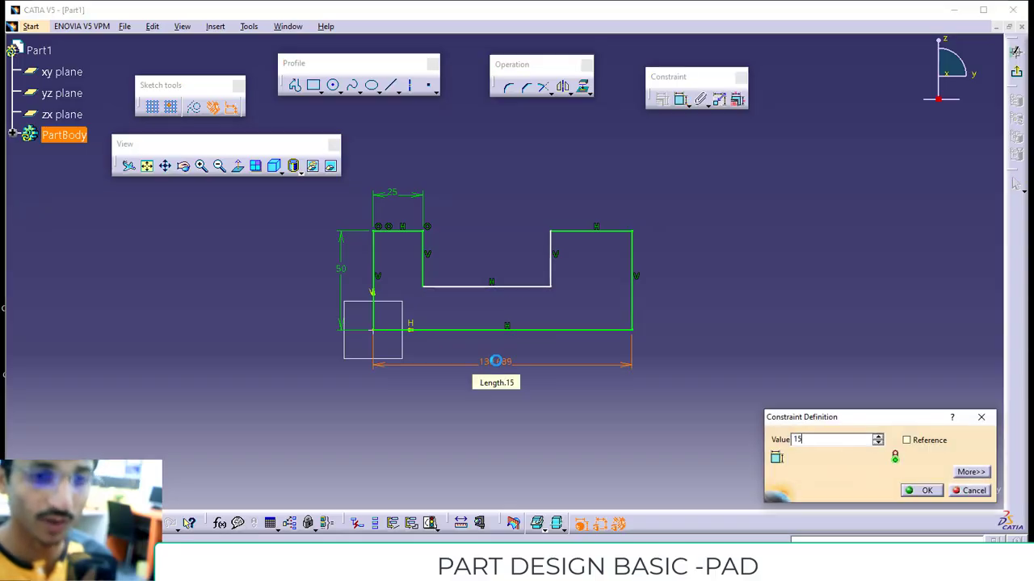
pyautogui.write('0')
pyautogui.press('Return')
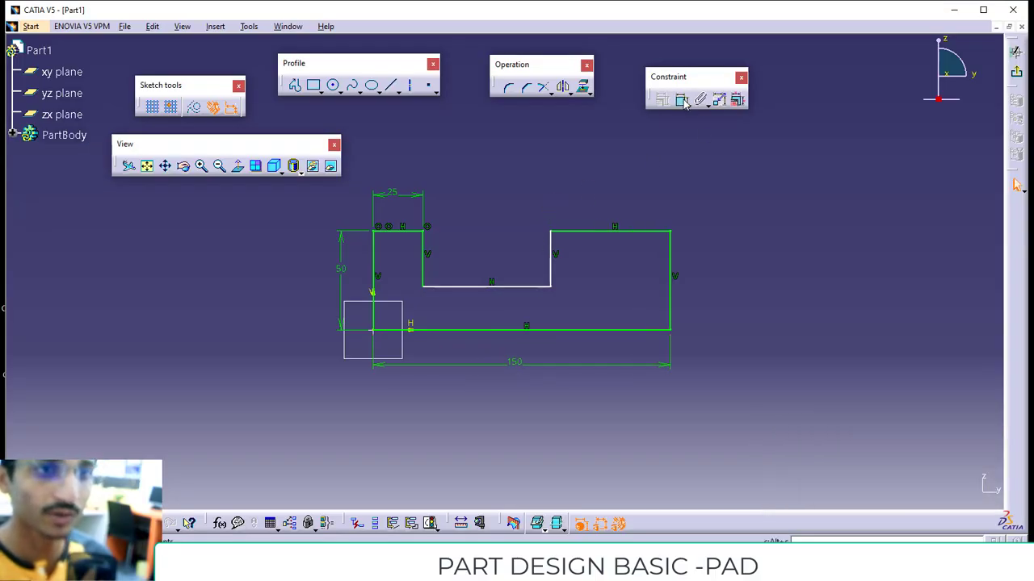
# - Dimension the top edge of the profile's right leg and set its width to 25 mm
pyautogui.click(684, 102)
pyautogui.click(618, 231)
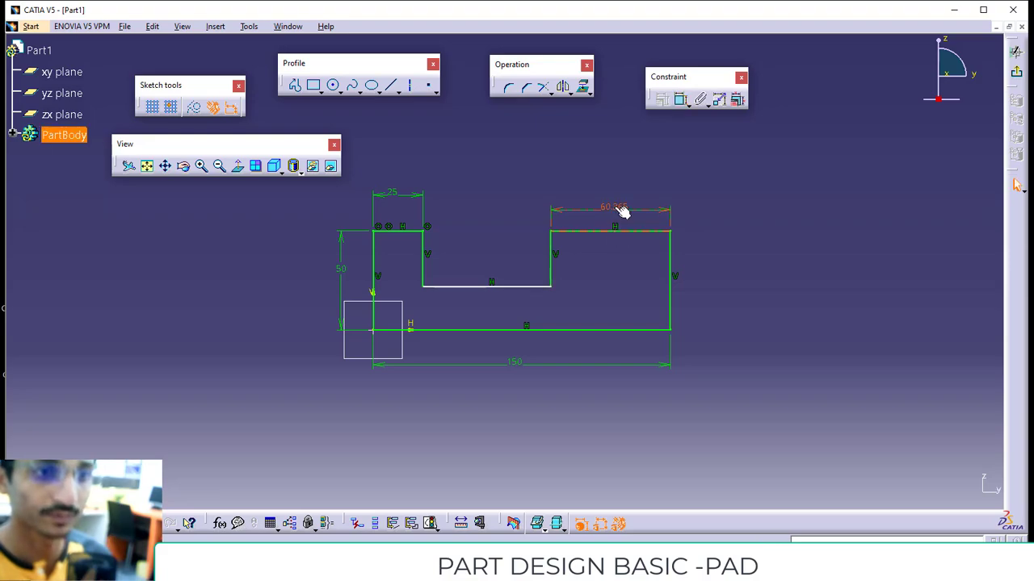
pyautogui.doubleClick(619, 212)
pyautogui.write('25mm')
pyautogui.press('Return')
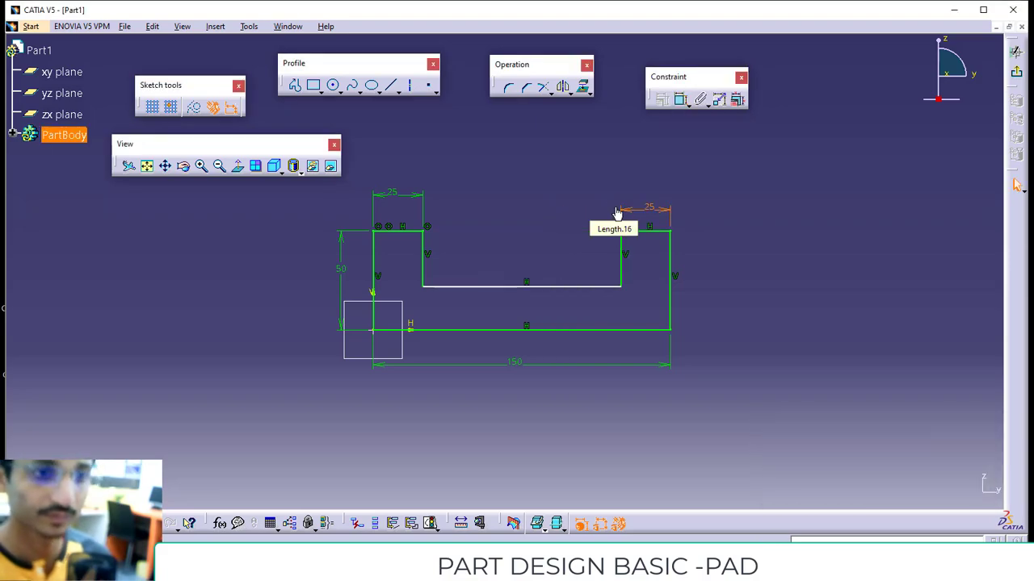
# - Dimension the distance between the profile's bottom edge and the recess floor edge and set it to 20 mm
pyautogui.click(680, 100)
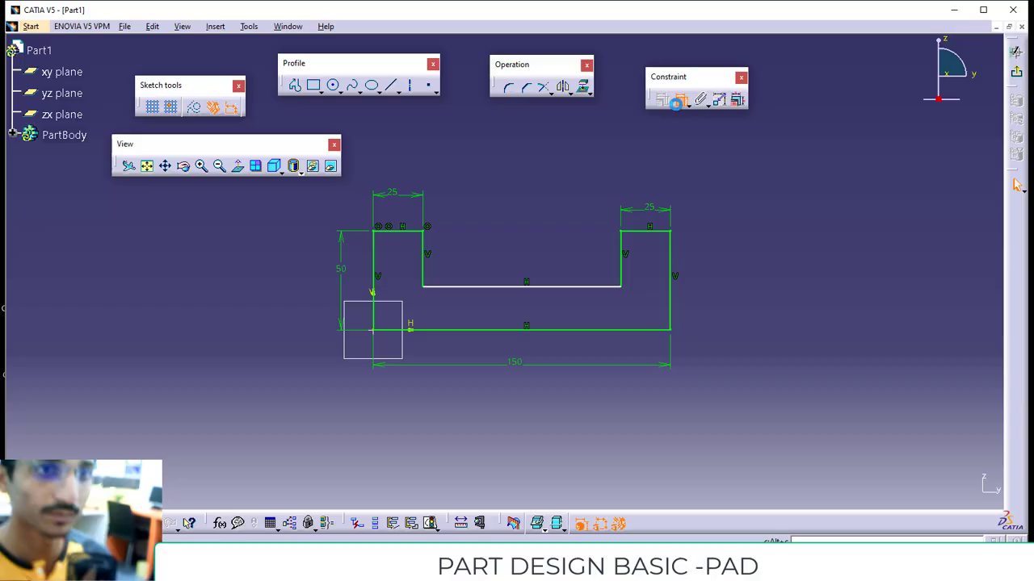
pyautogui.click(512, 330)
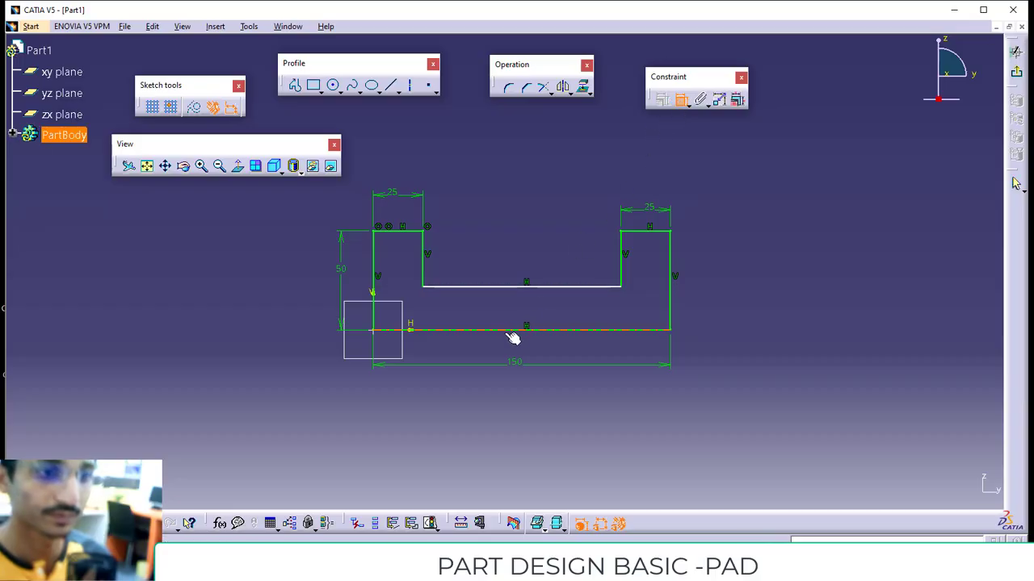
pyautogui.click(516, 286)
pyautogui.doubleClick(504, 301)
pyautogui.write('2')
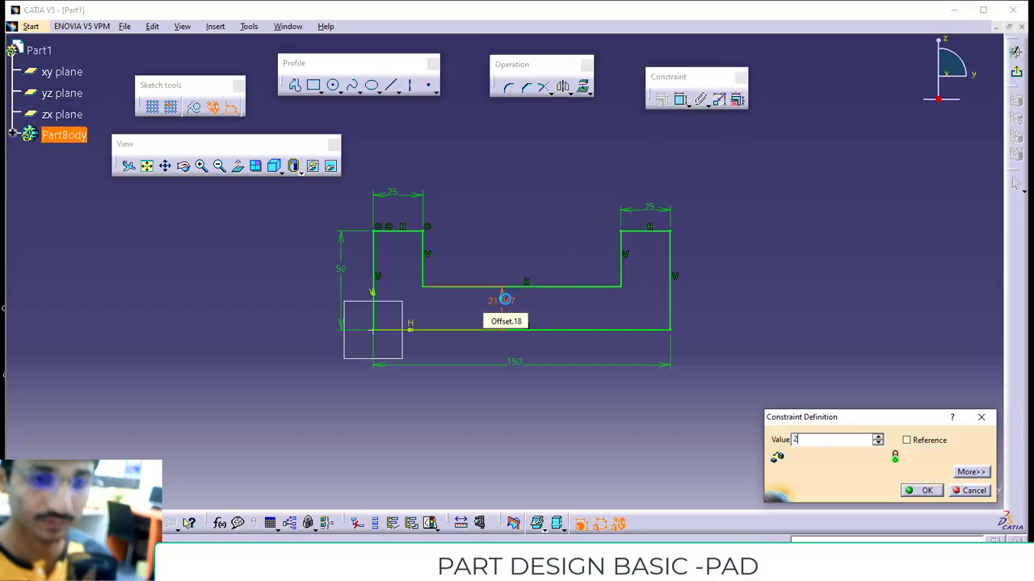
pyautogui.write('0')
pyautogui.press('Return')
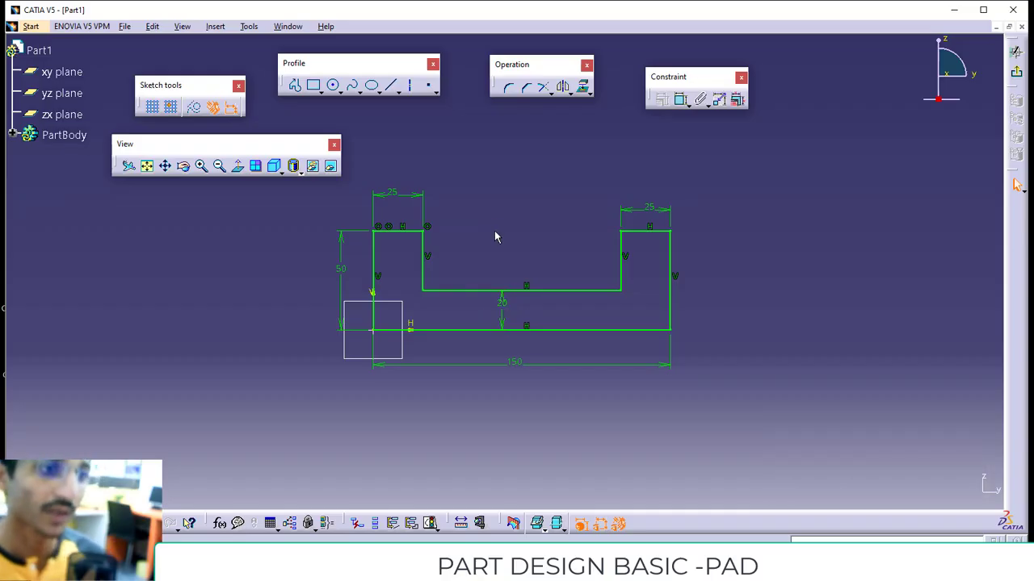
# - Check the sketch solving status of the U-shaped profile and close the report
pyautogui.click(433, 522)
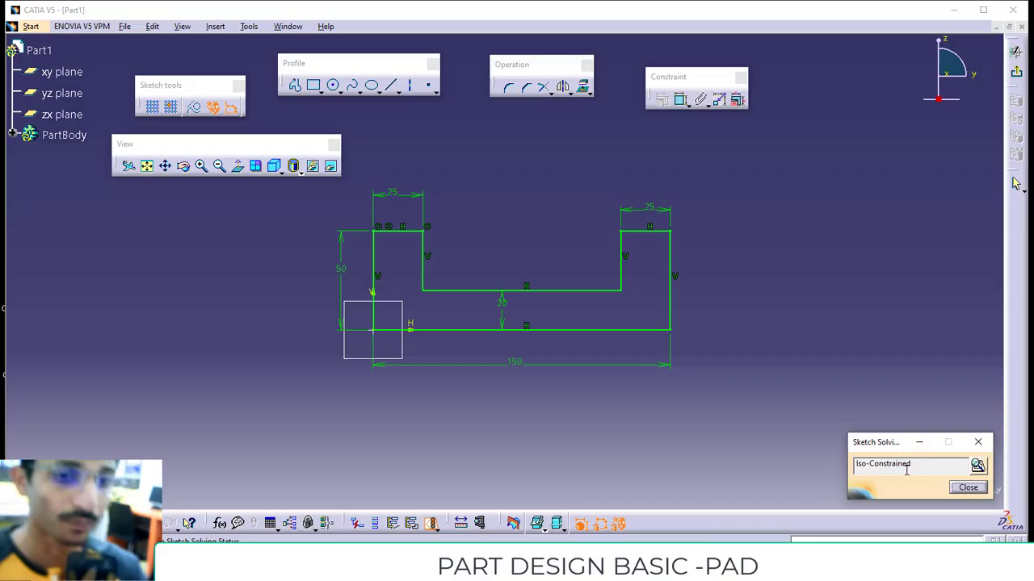
pyautogui.moveTo(906, 467); pyautogui.dragTo(821, 466)
pyautogui.click(963, 487)
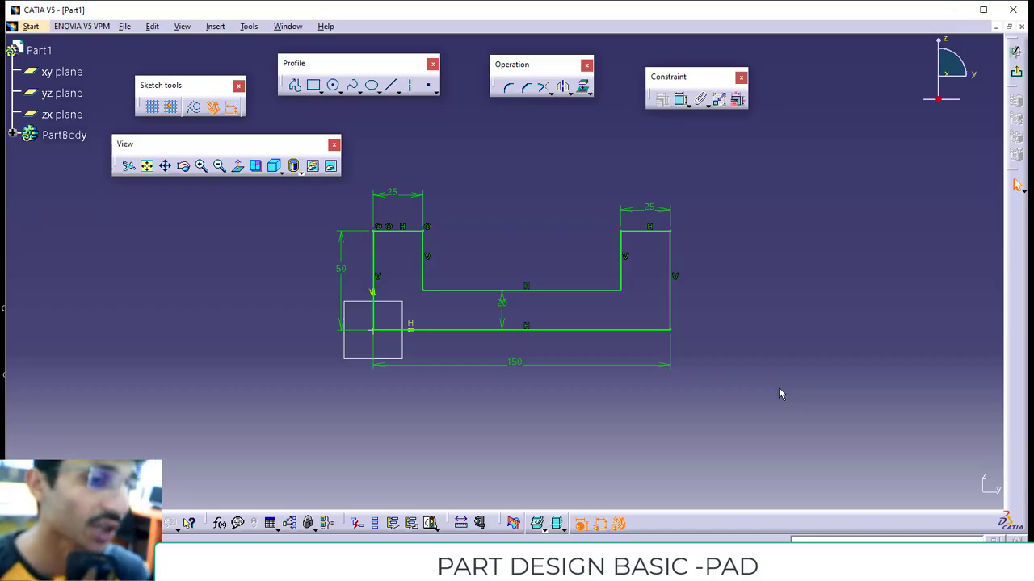
# - Place one loose point inside the recess and another on the recess floor edge
pyautogui.click(428, 85)
pyautogui.click(490, 227)
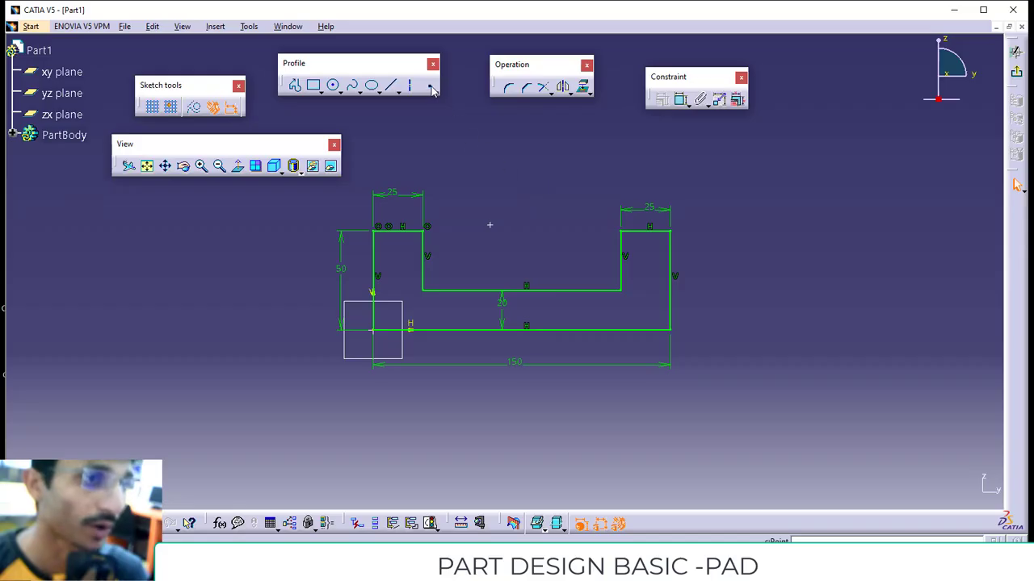
pyautogui.click(569, 285)
pyautogui.click(726, 369)
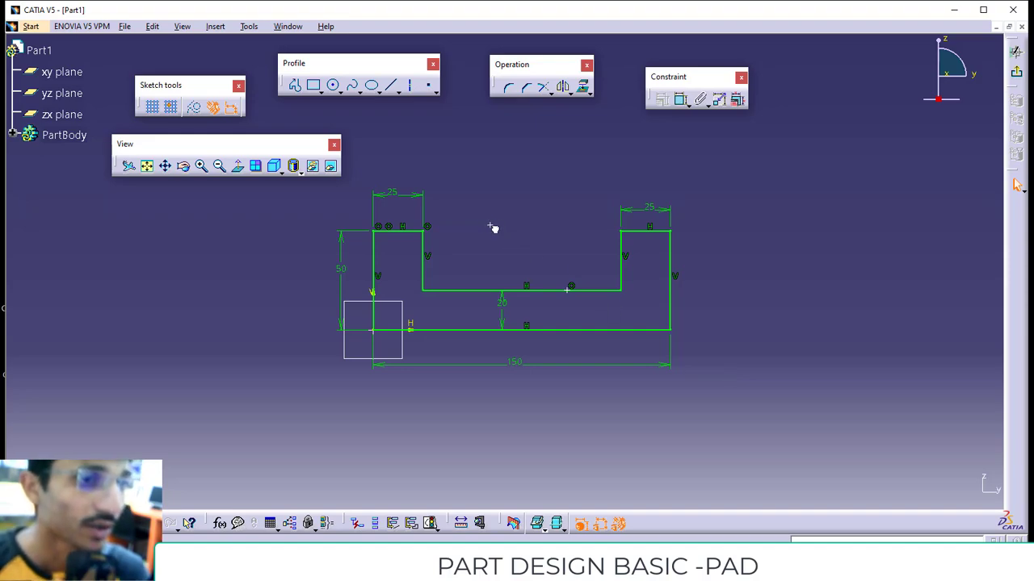
# - Delete the two loose points from the sketch
pyautogui.click(490, 227)
pyautogui.press('Delete')
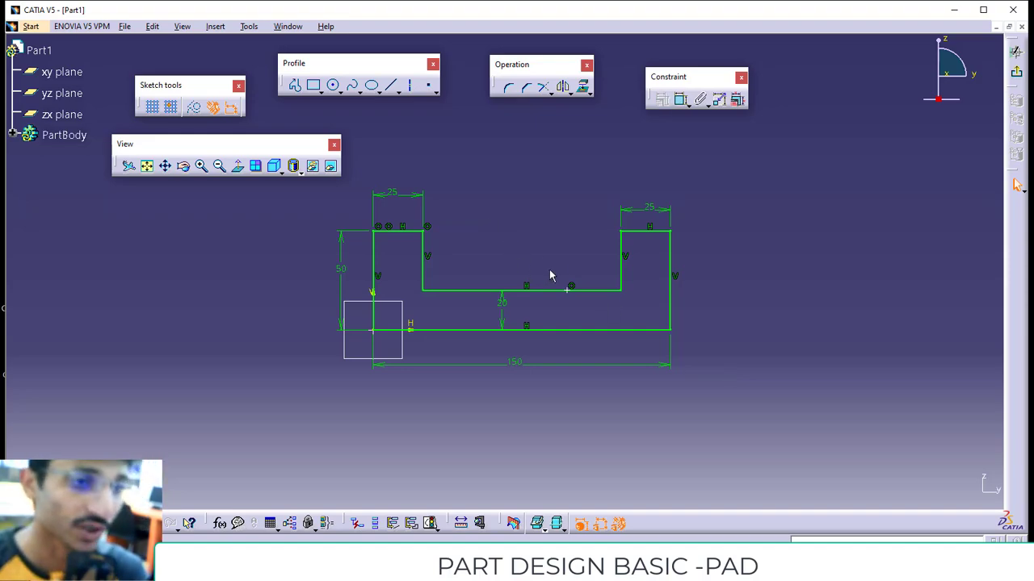
pyautogui.click(581, 301)
pyautogui.press('Delete')
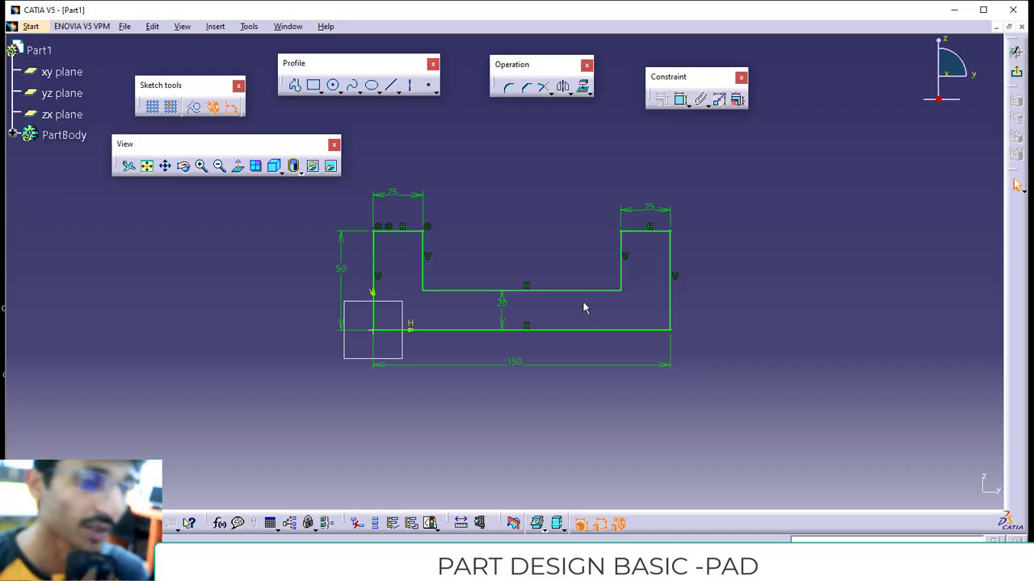
# - Draw a slanted line about 25 mm long across the recess floor and a point inside the recess, and delete both
pyautogui.click(391, 85)
pyautogui.click(530, 258)
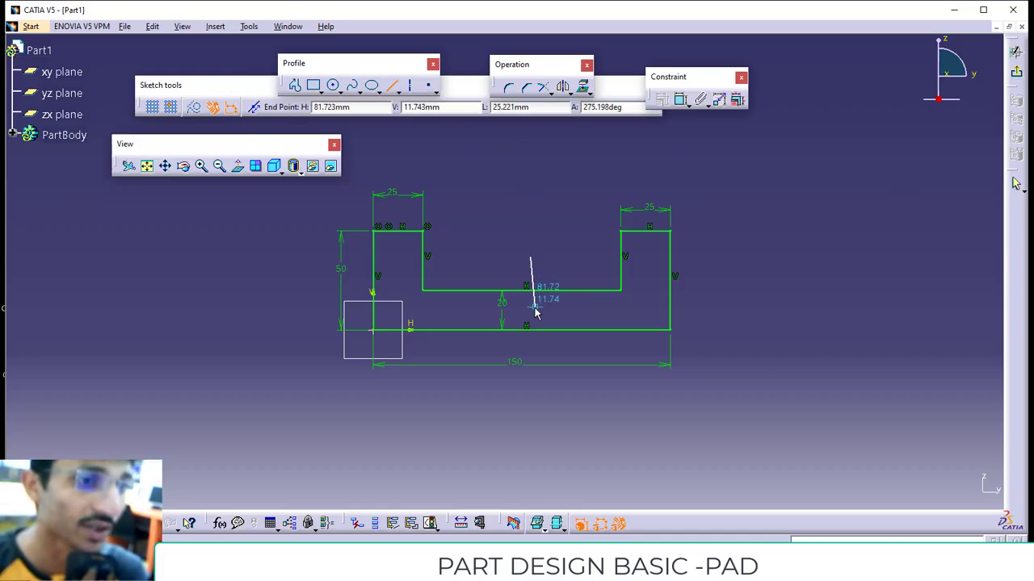
pyautogui.click(534, 307)
pyautogui.click(430, 87)
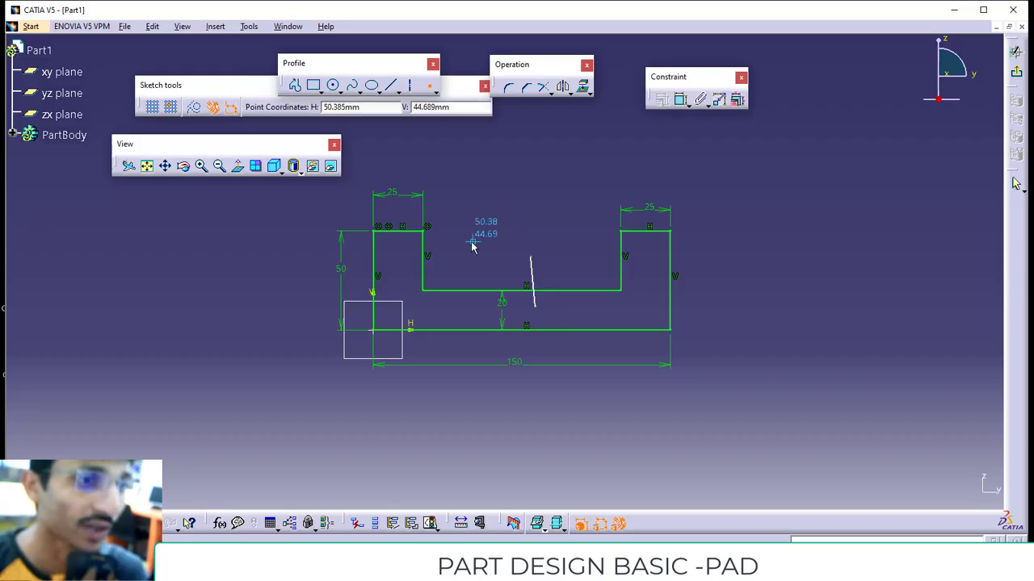
pyautogui.click(473, 240)
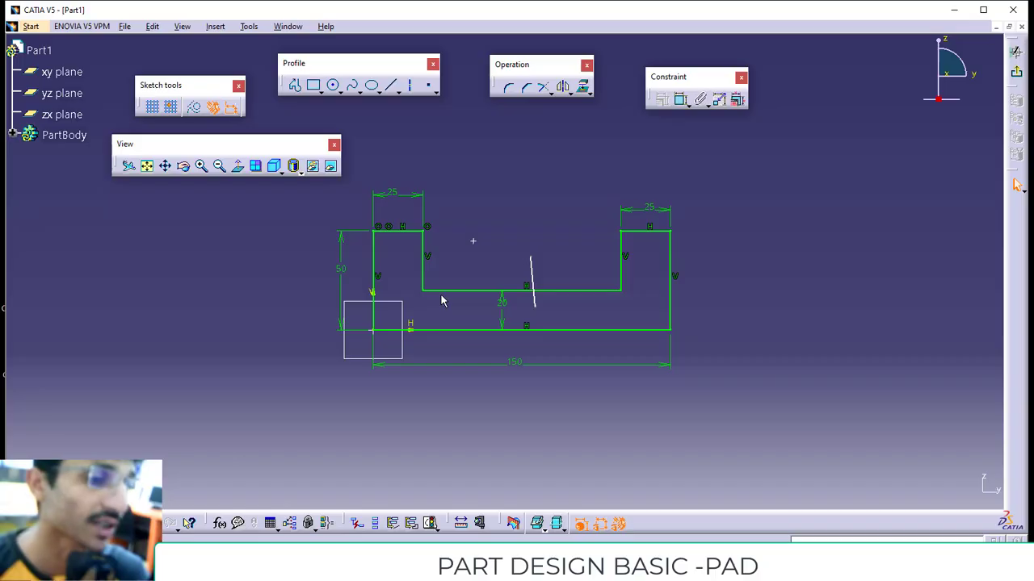
pyautogui.click(532, 275)
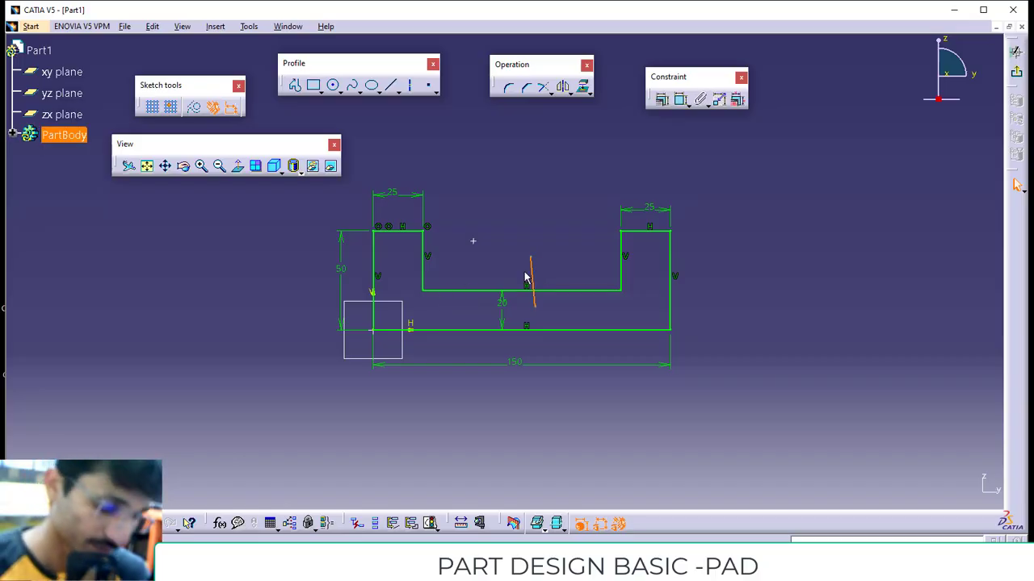
pyautogui.press('Delete')
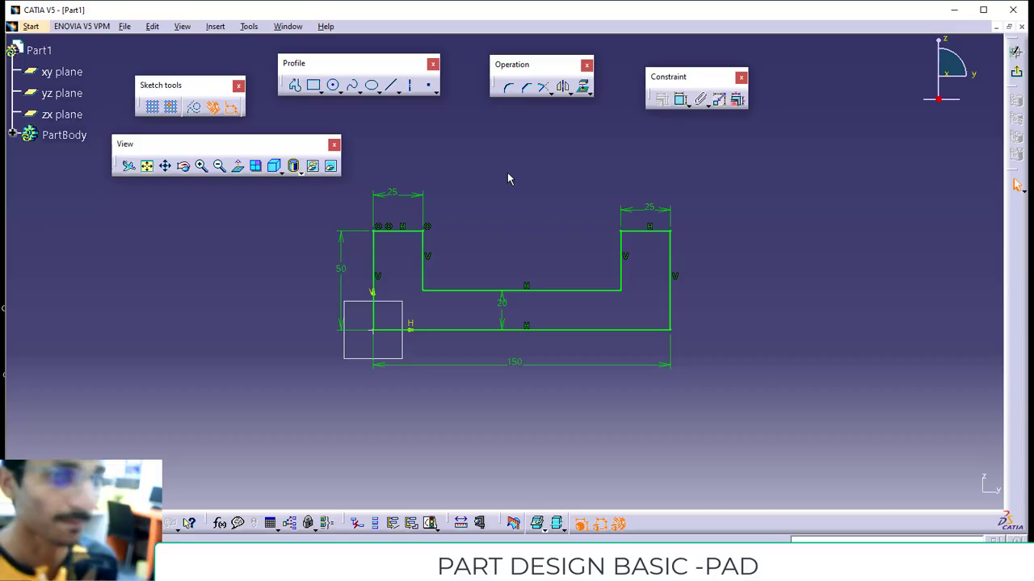
# - Exit the sketch and pad the U-shaped profile to a length of 25 mm
pyautogui.click(1016, 78)
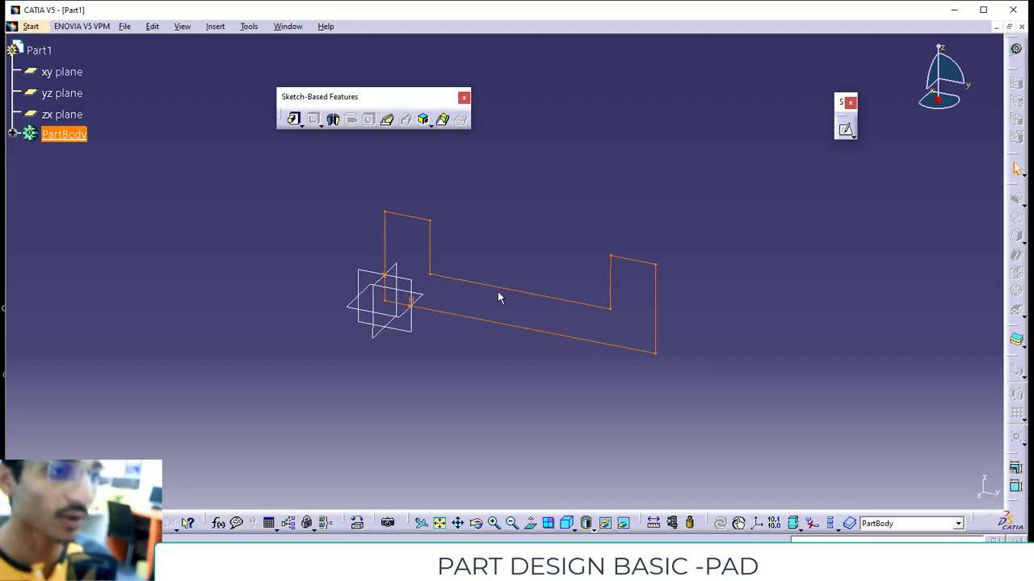
pyautogui.click(294, 120)
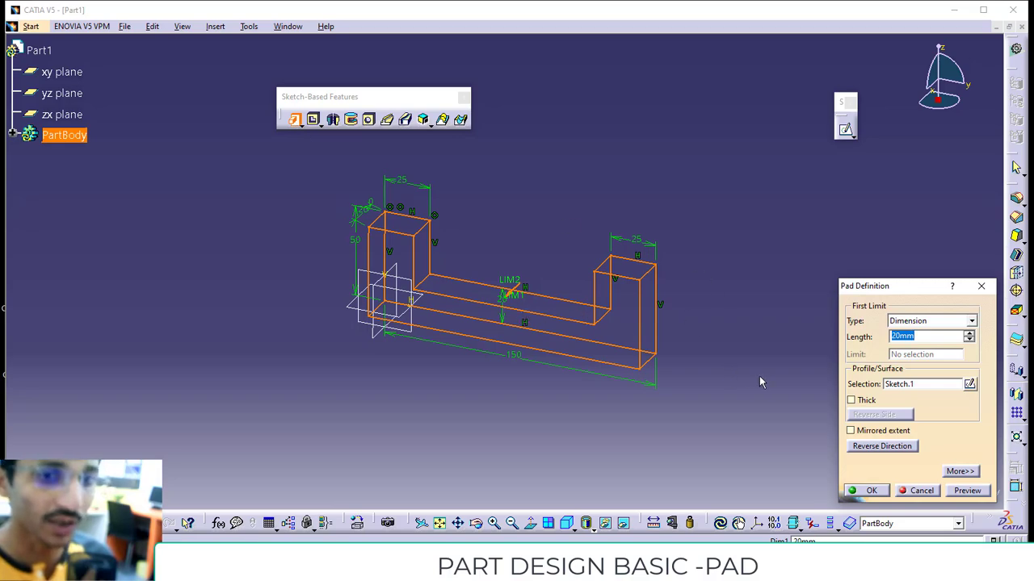
pyautogui.moveTo(759, 377); pyautogui.dragTo(660, 341, button='middle')
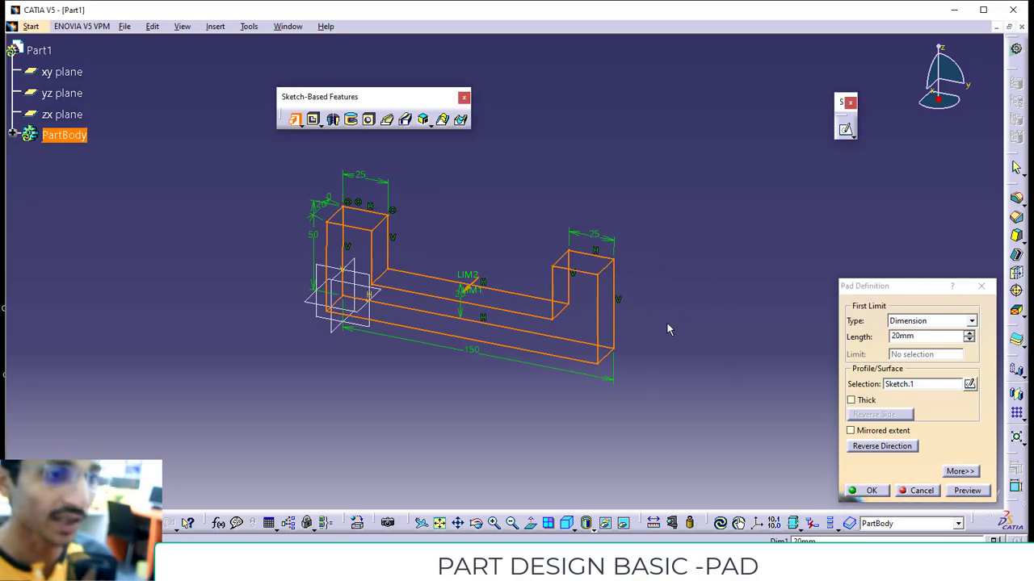
pyautogui.moveTo(926, 338); pyautogui.dragTo(882, 346)
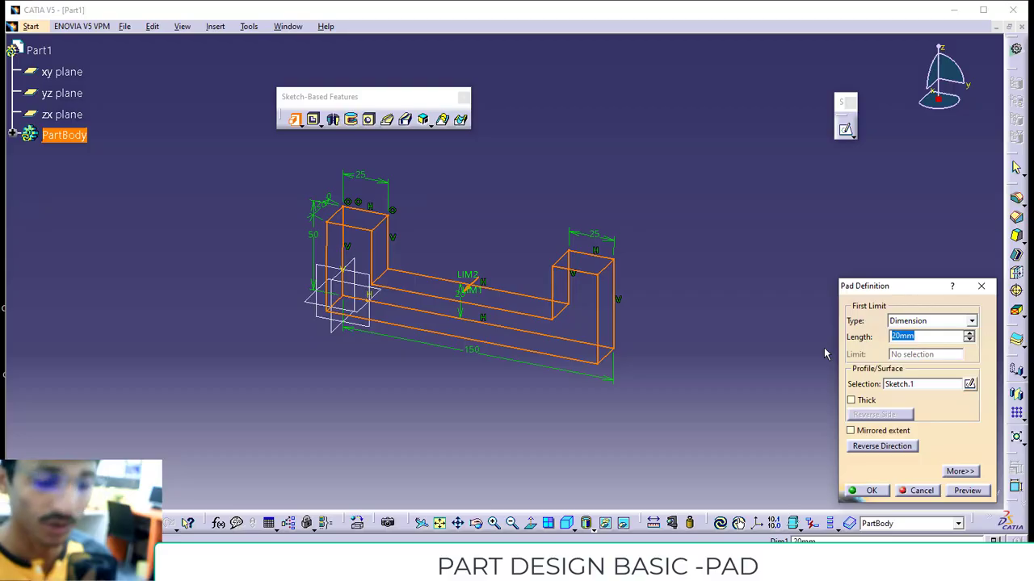
pyautogui.write('25')
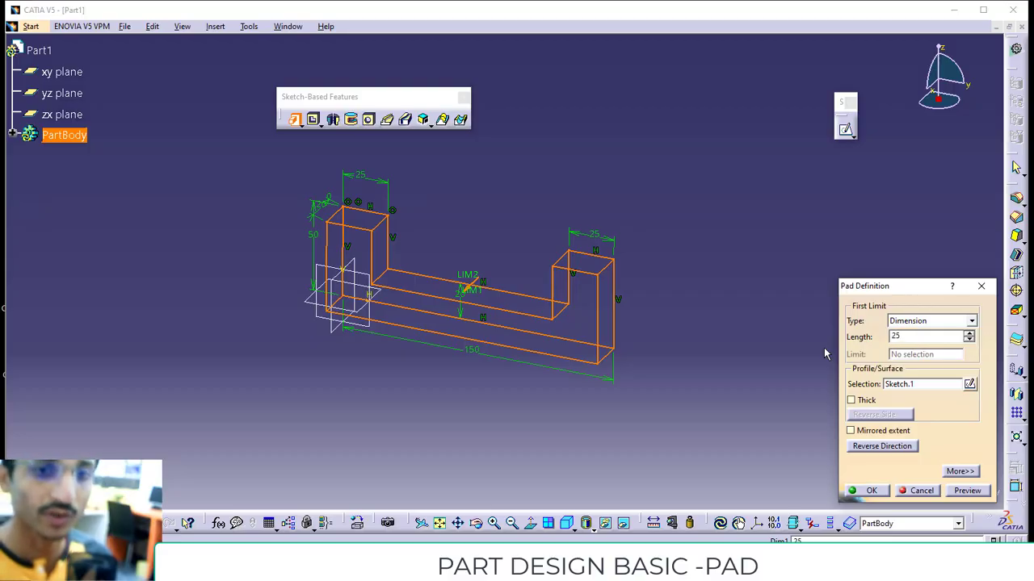
pyautogui.press('Return')
pyautogui.click(651, 236)
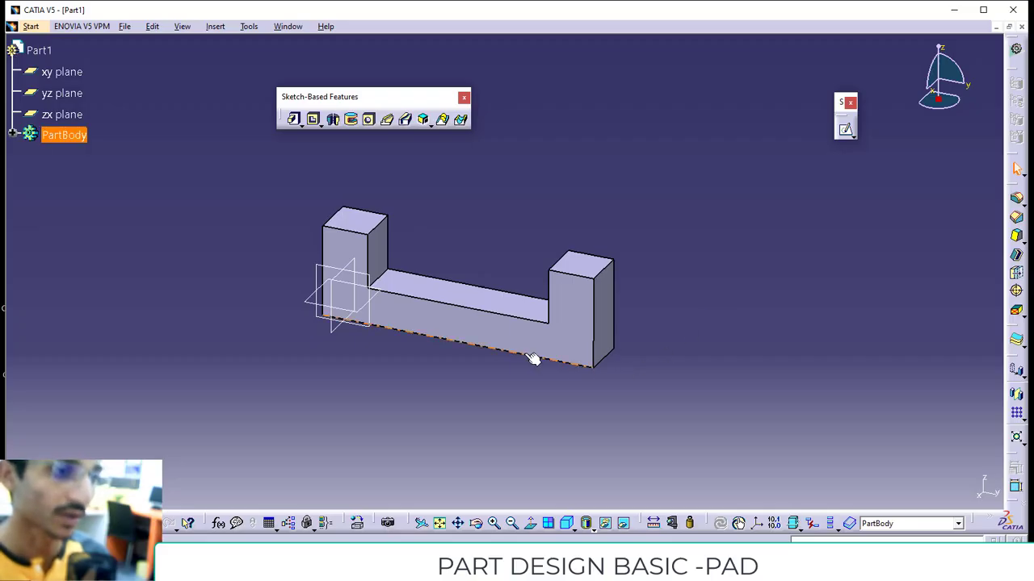
# - Examine the padded U-shaped solid in the isometric view and from several other angles
pyautogui.moveTo(529, 355); pyautogui.dragTo(611, 398, button='middle')
pyautogui.scroll(-1, 440, 369)
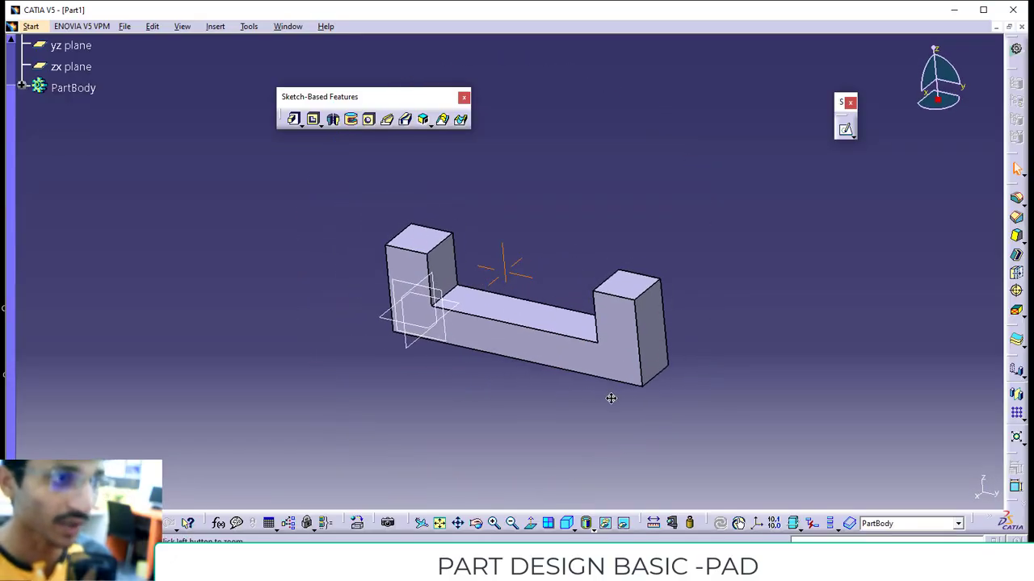
pyautogui.click(585, 525)
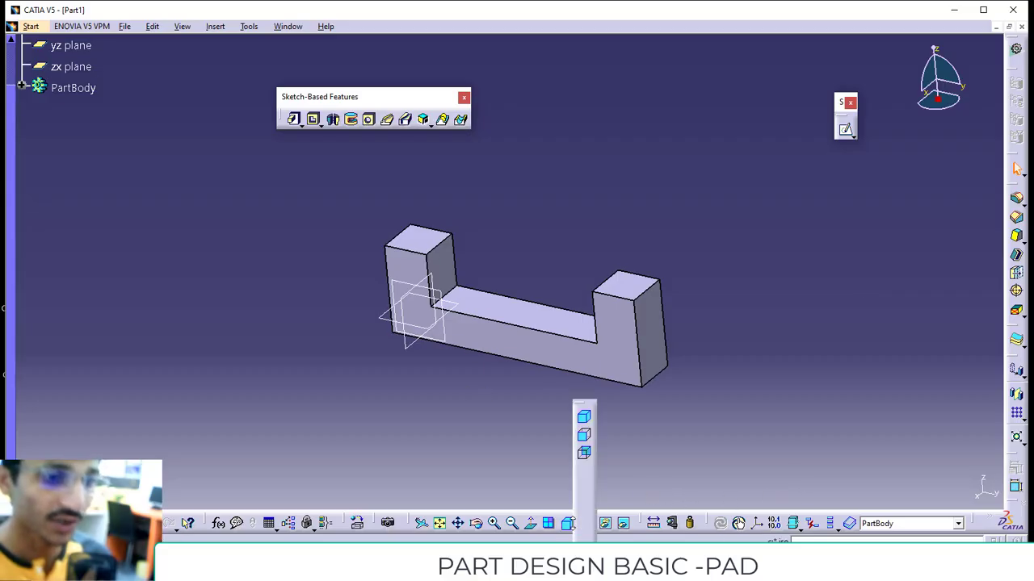
pyautogui.click(568, 525)
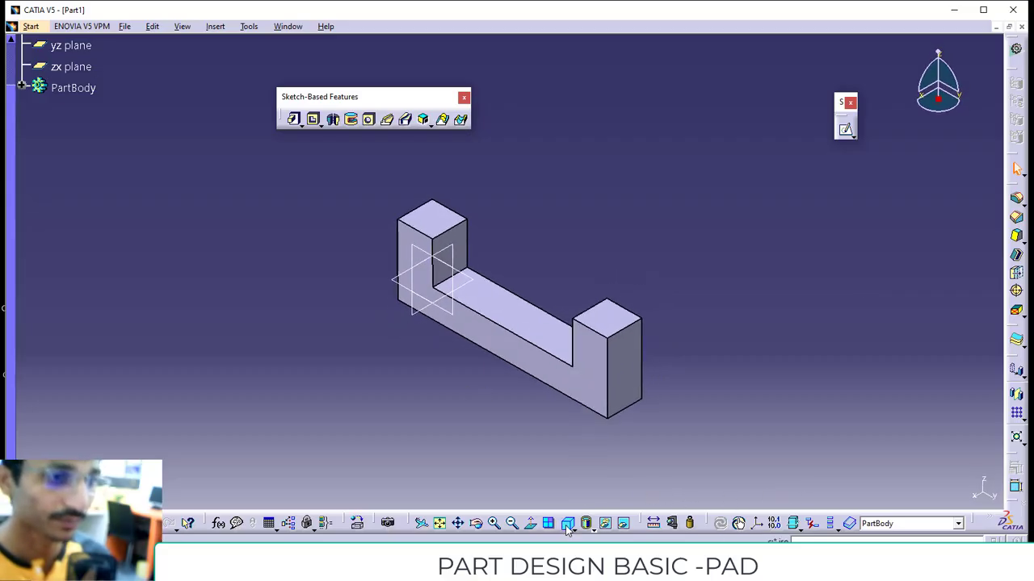
pyautogui.moveTo(727, 422); pyautogui.dragTo(703, 397, button='middle')
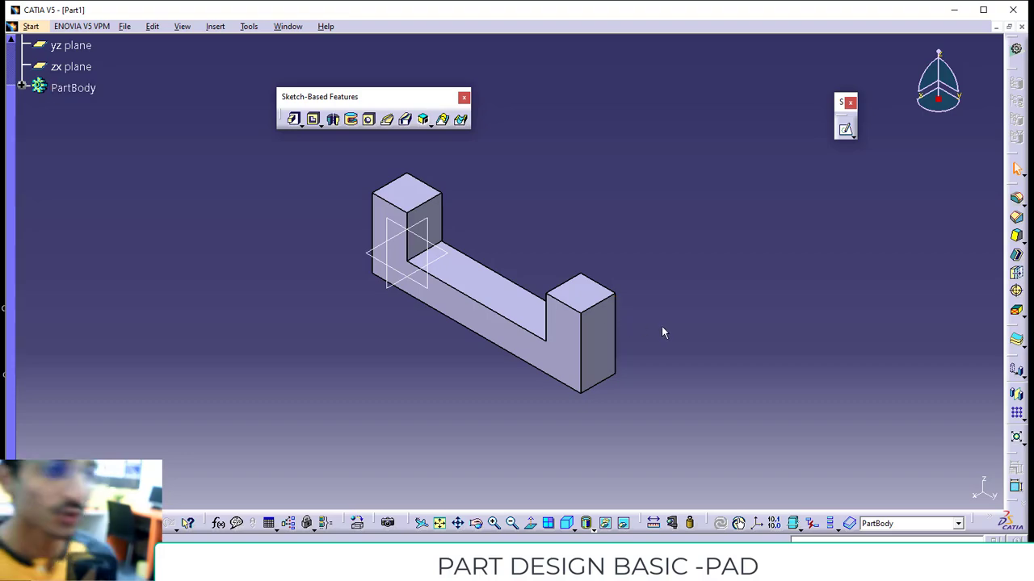
pyautogui.moveTo(662, 326); pyautogui.dragTo(643, 320, button='middle')
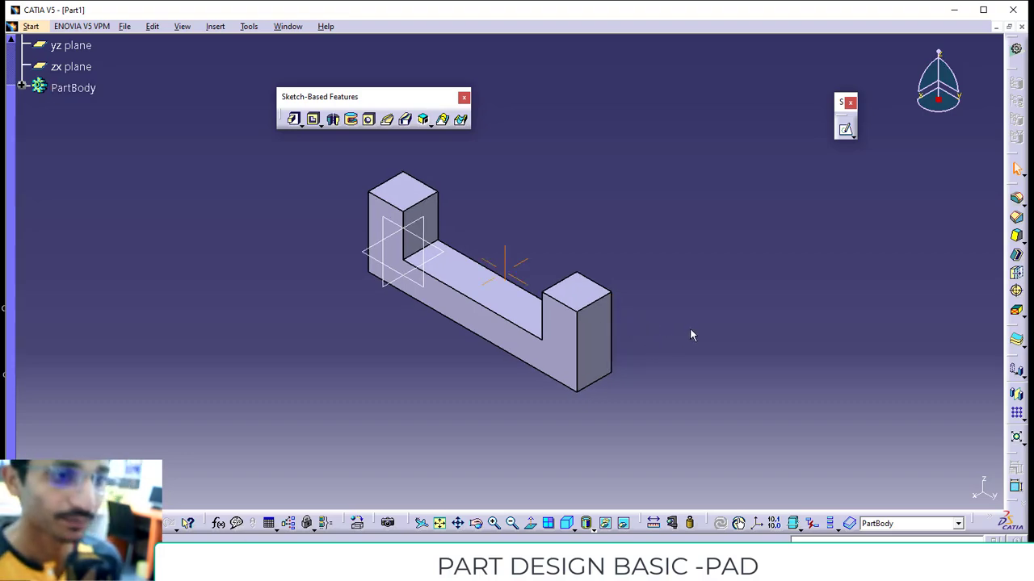
pyautogui.moveTo(501, 400); pyautogui.dragTo(614, 386, button='middle')
pyautogui.middleClick(539, 396)
pyautogui.moveTo(548, 412); pyautogui.dragTo(602, 454, button='middle')
pyautogui.moveTo(541, 346); pyautogui.dragTo(534, 404, button='middle')
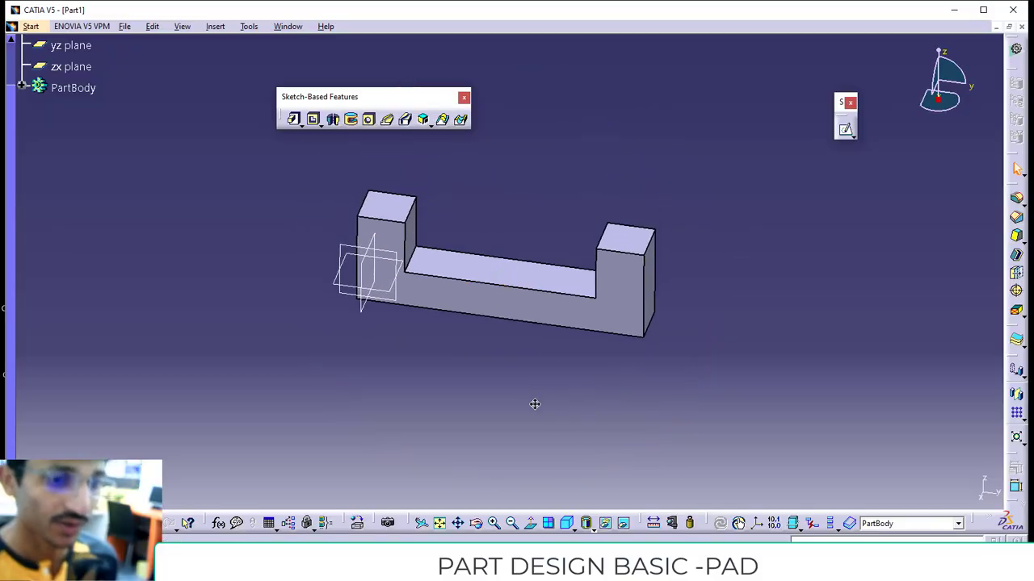
# - Measure the solid's long front bottom edge and the front outer vertical edge of its right leg without keeping the measures
pyautogui.click(672, 523)
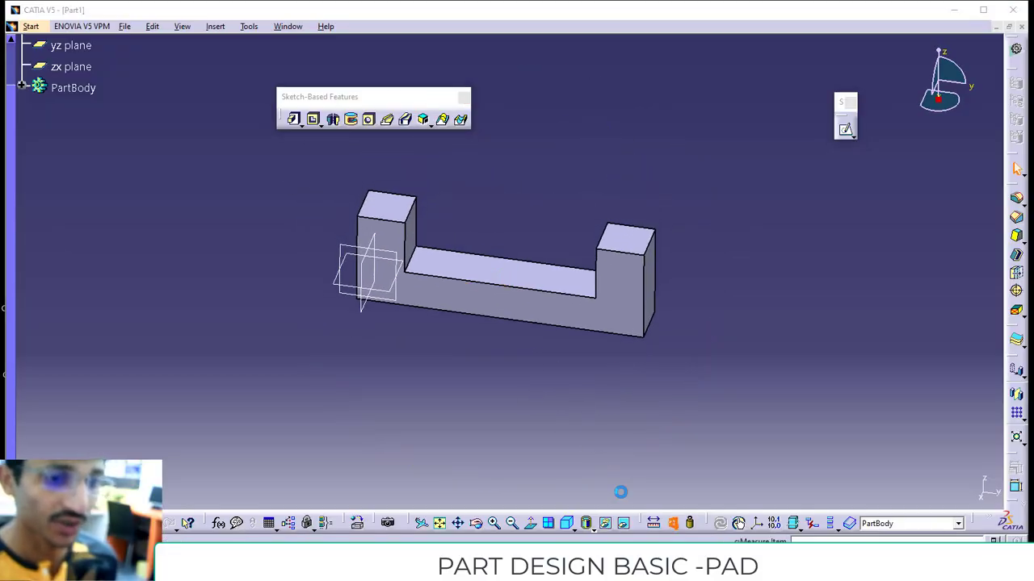
pyautogui.click(500, 318)
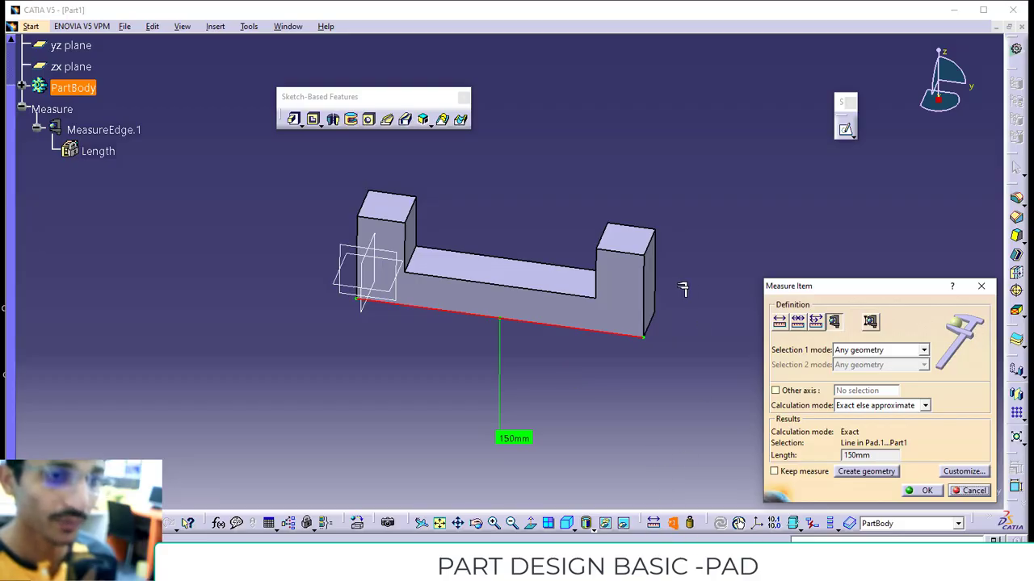
pyautogui.click(645, 292)
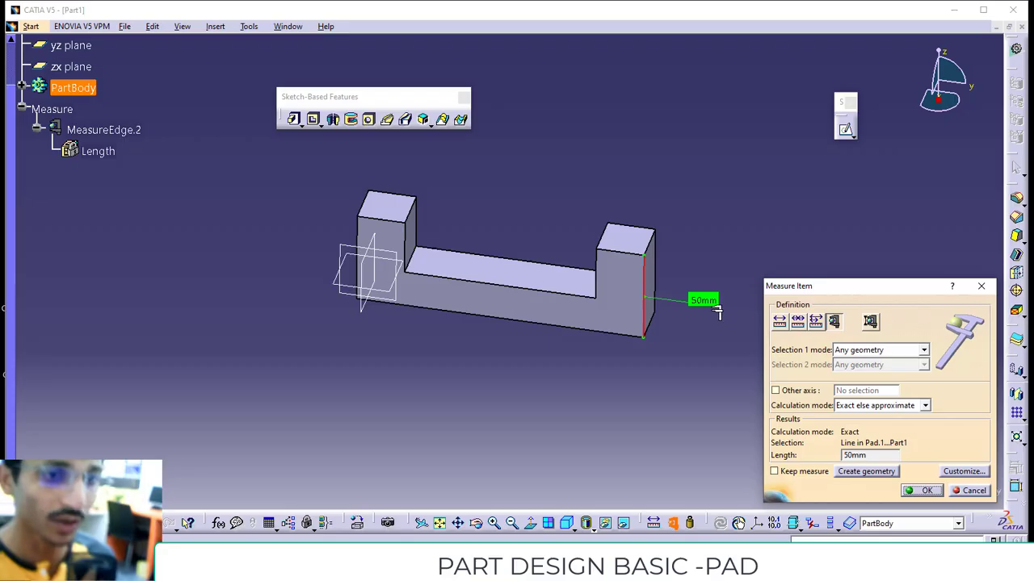
pyautogui.click(964, 491)
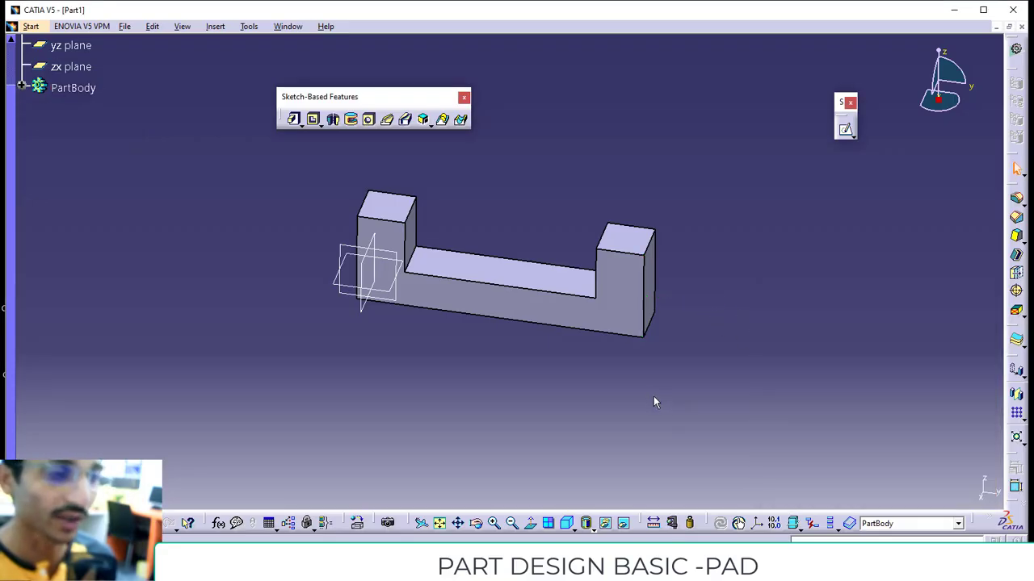
# - Set the part number to 001 in the properties of the root part and apply the change
pyautogui.moveTo(649, 372); pyautogui.dragTo(608, 371, button='middle')
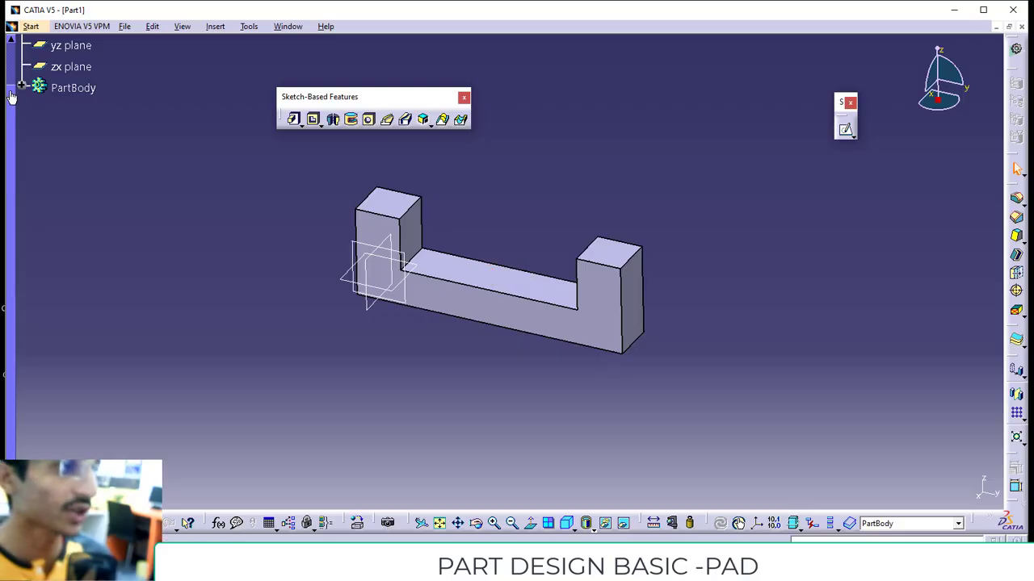
pyautogui.moveTo(11, 97); pyautogui.dragTo(9, 48)
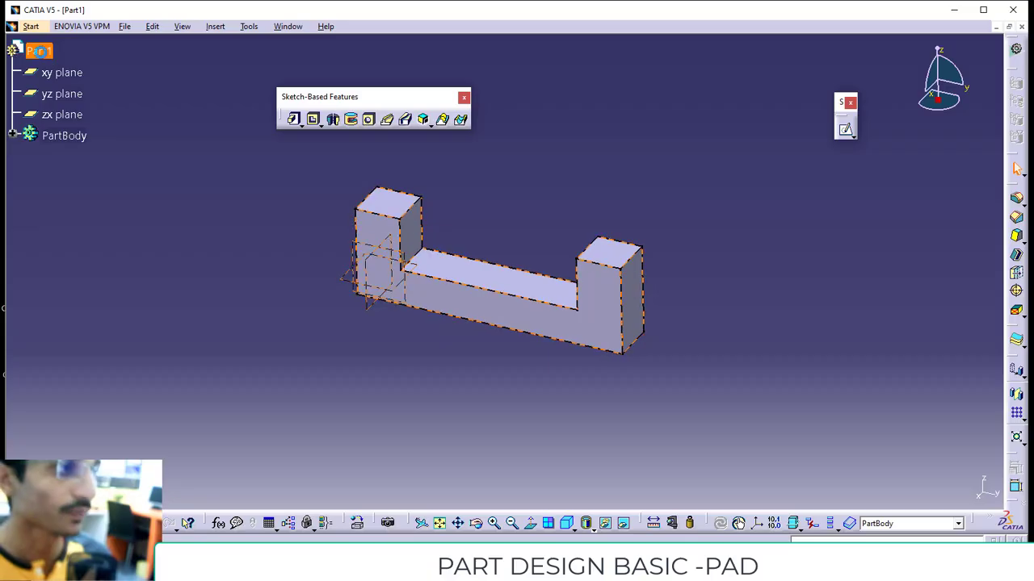
pyautogui.rightClick(43, 54)
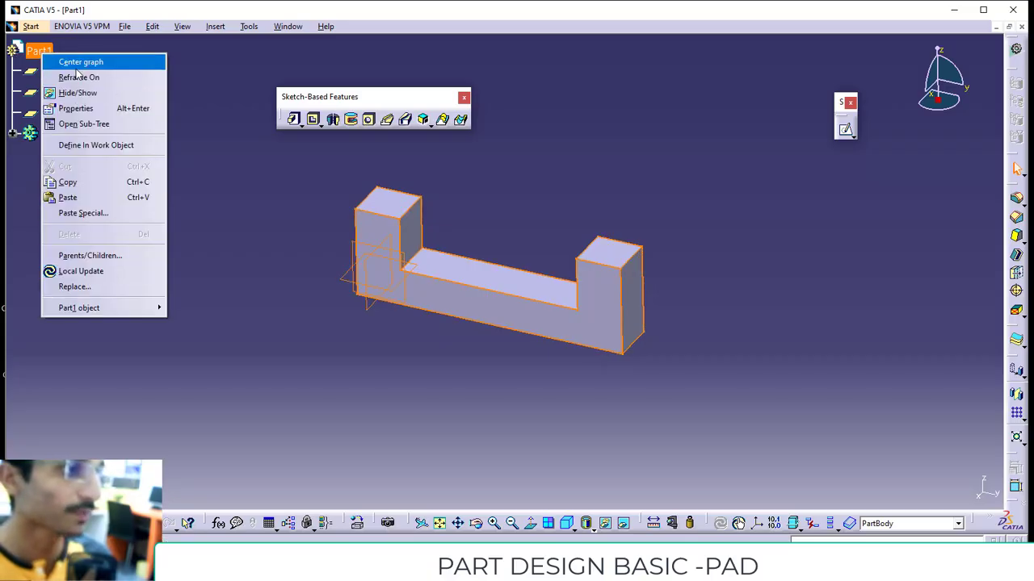
pyautogui.click(81, 111)
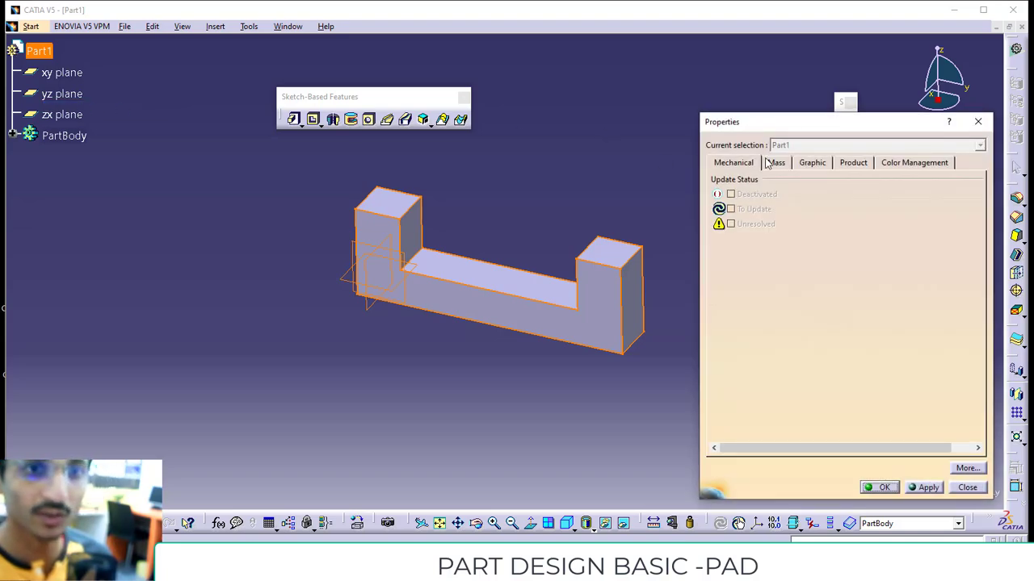
pyautogui.click(772, 162)
pyautogui.click(812, 162)
pyautogui.click(850, 163)
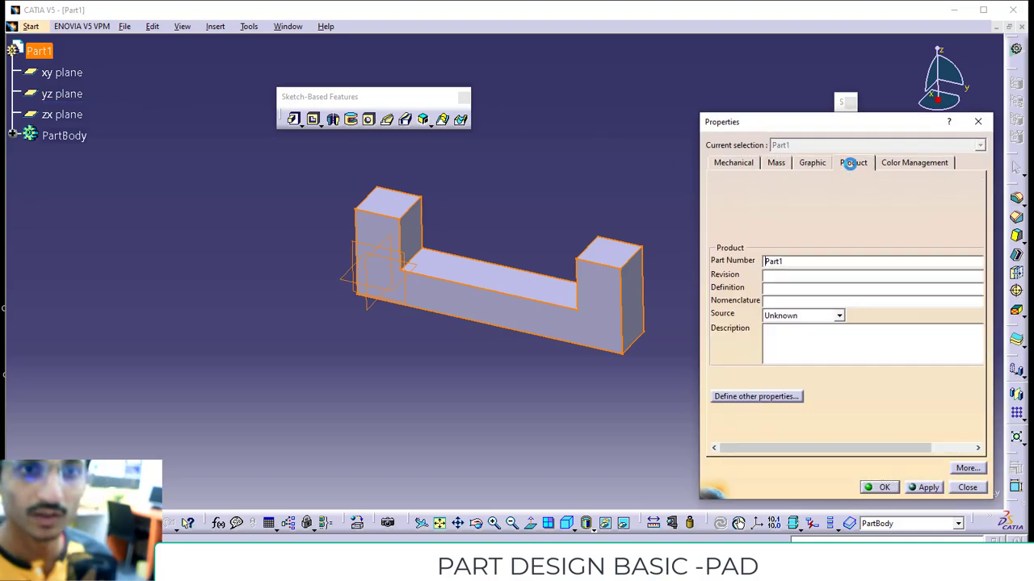
pyautogui.click(905, 166)
pyautogui.click(850, 164)
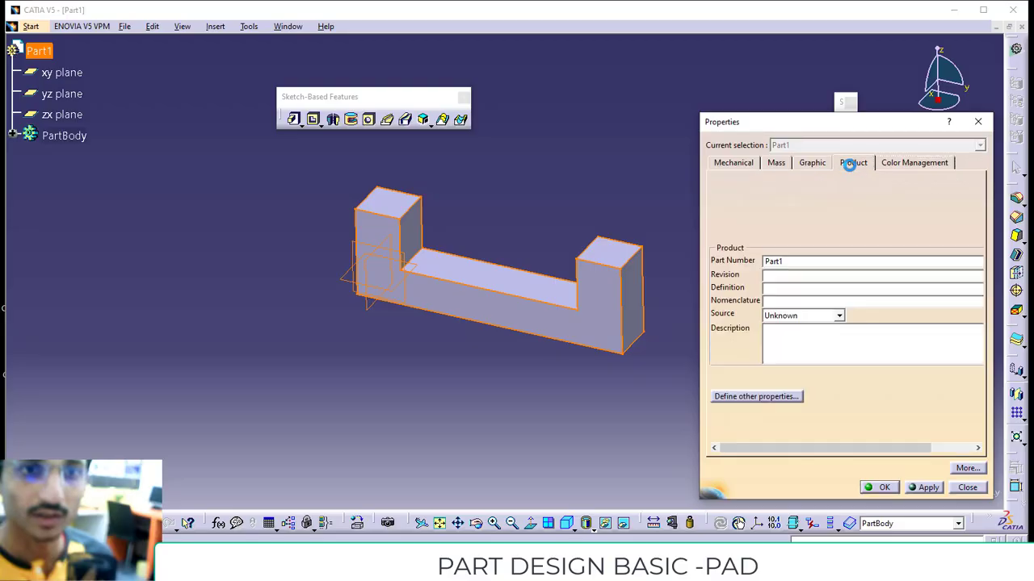
pyautogui.doubleClick(798, 261)
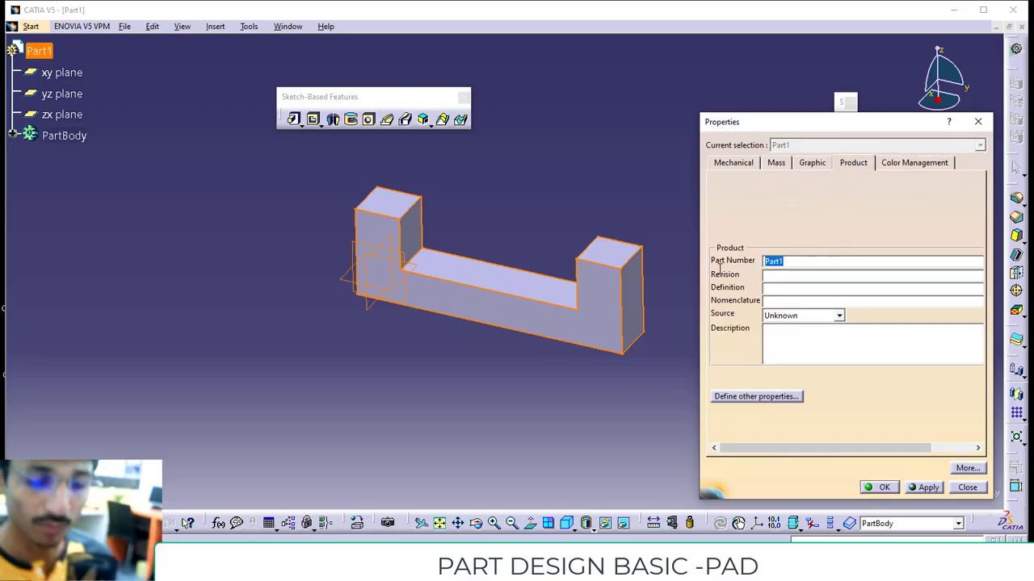
pyautogui.write('00')
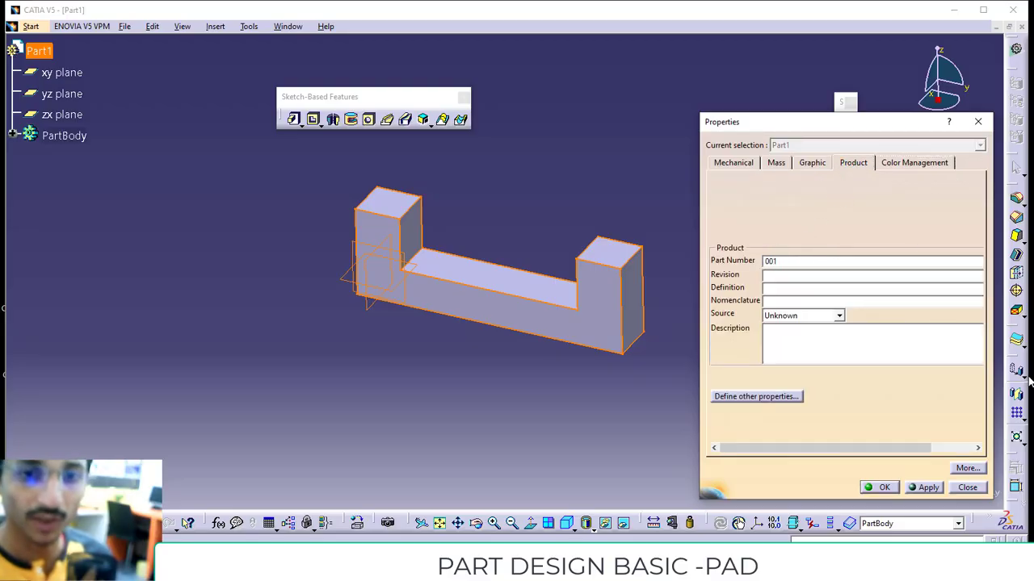
pyautogui.write('1')
pyautogui.click(927, 488)
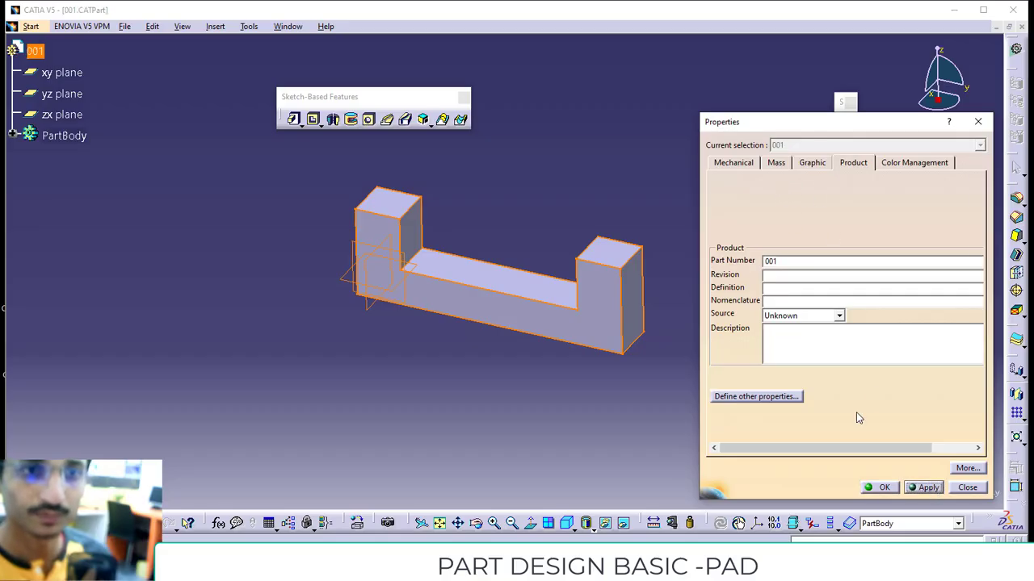
pyautogui.click(884, 488)
pyautogui.click(143, 173)
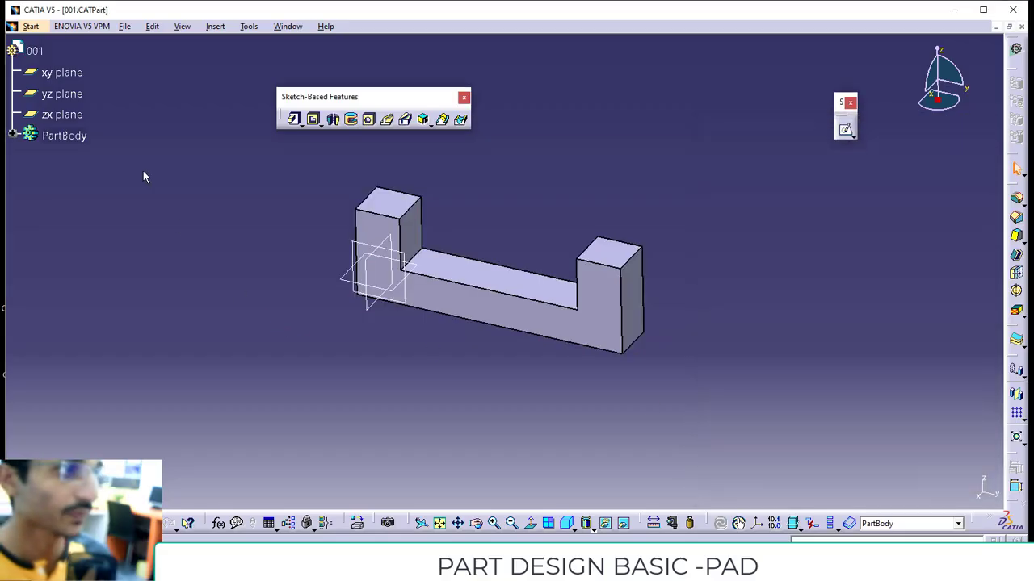
# - Reopen the pad's sketch, set the right leg's top width to 30 mm, and exit the sketch
pyautogui.click(91, 139)
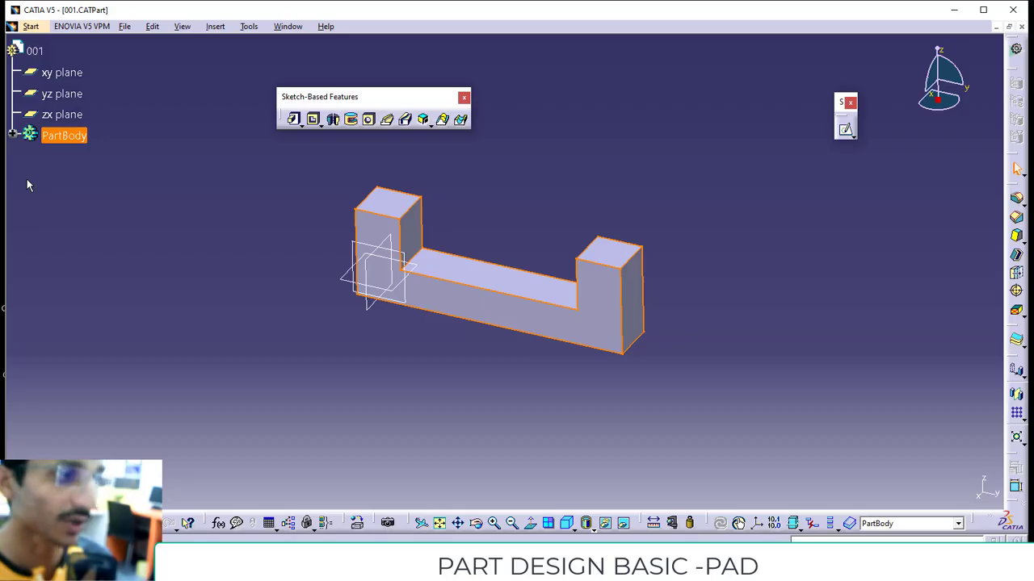
pyautogui.click(13, 136)
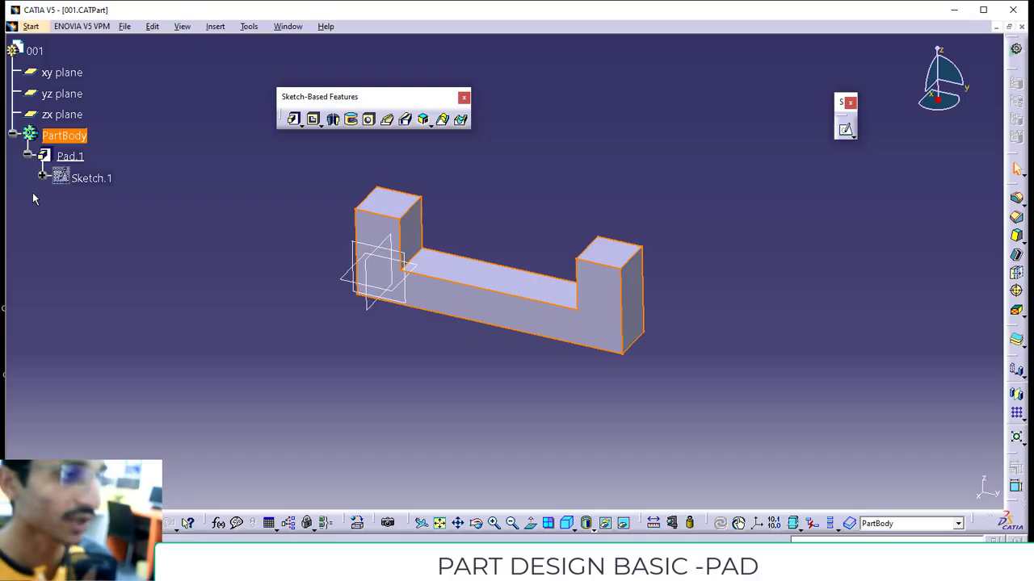
pyautogui.doubleClick(97, 179)
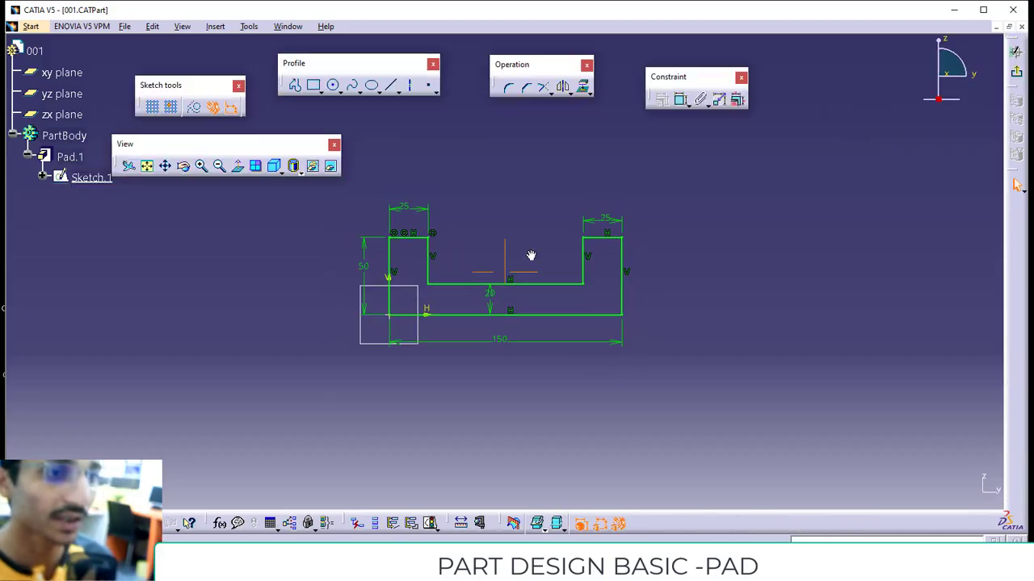
pyautogui.moveTo(531, 255)
pyautogui.mouseDown(button='middle')
pyautogui.moveTo(536, 210)
pyautogui.moveTo(539, 247)
pyautogui.mouseUp(button='middle')
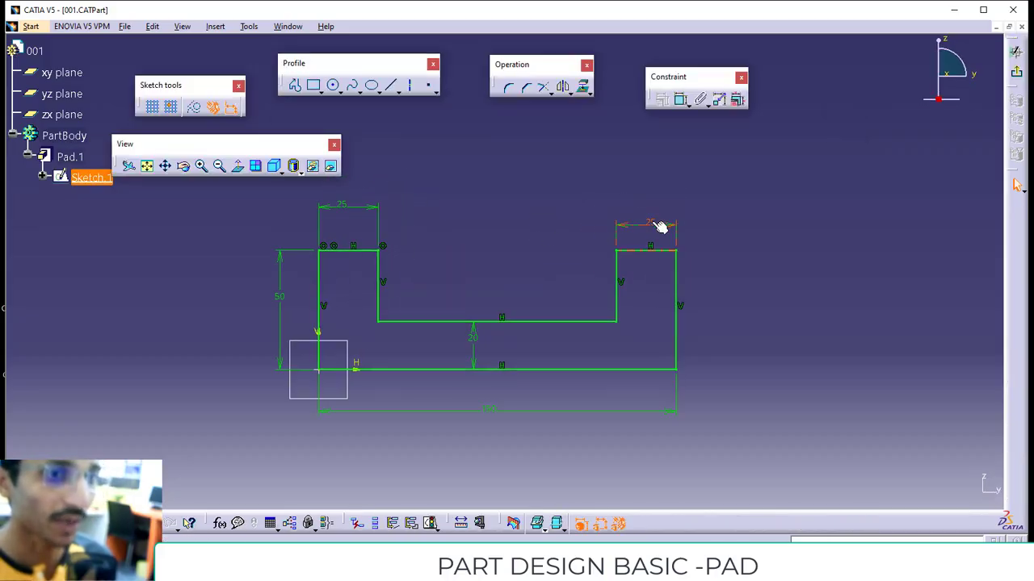
pyautogui.doubleClick(657, 225)
pyautogui.write('3')
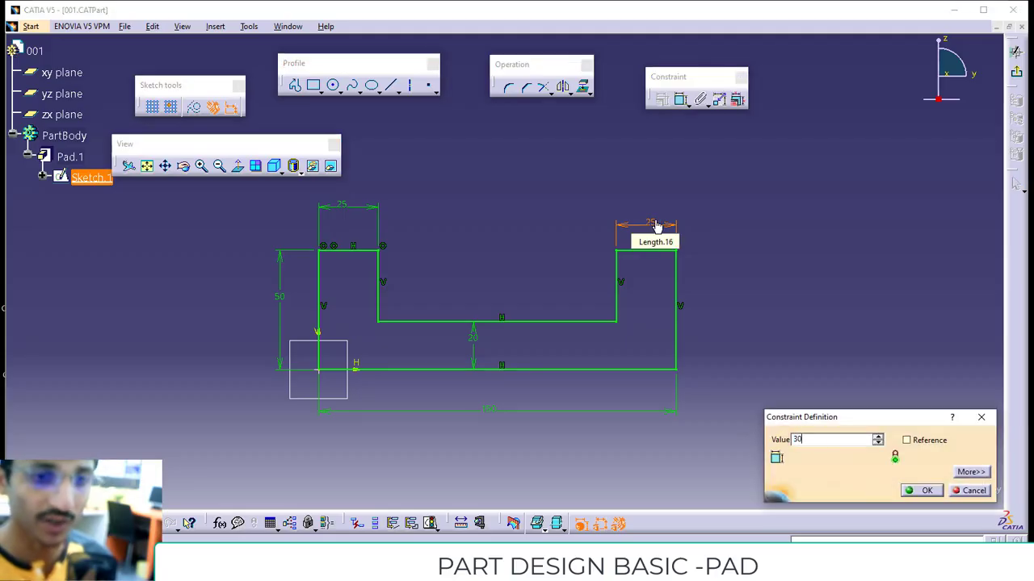
pyautogui.write('0')
pyautogui.press('Return')
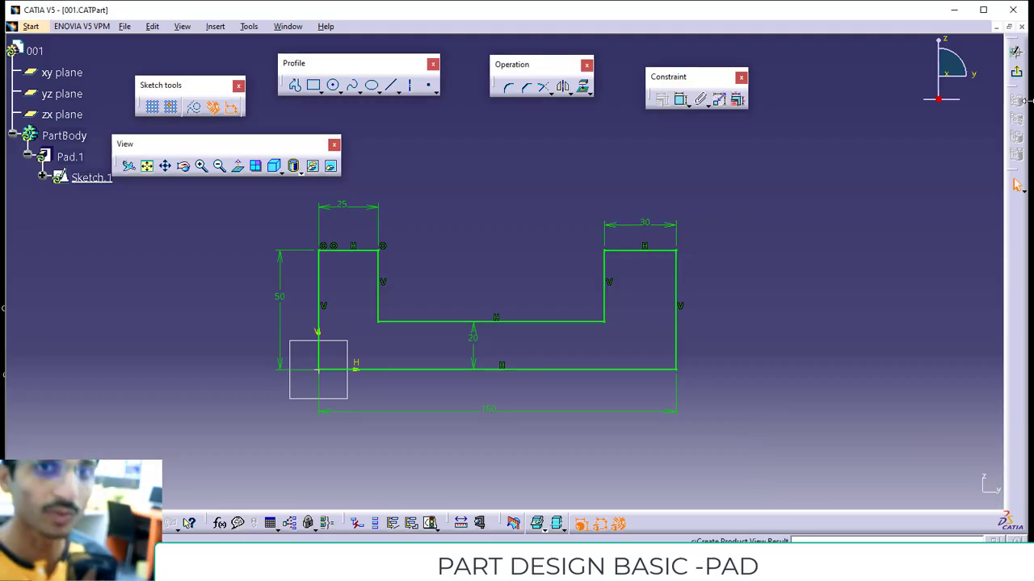
pyautogui.click(1015, 51)
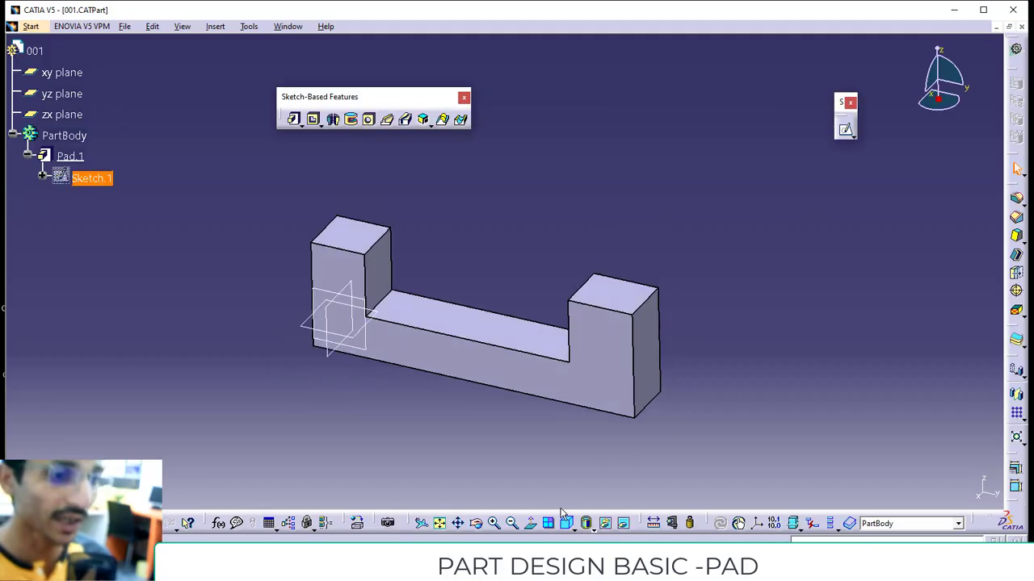
# - Measure the front top edge of the solid's right leg without keeping the measure
pyautogui.click(673, 524)
pyautogui.click(588, 300)
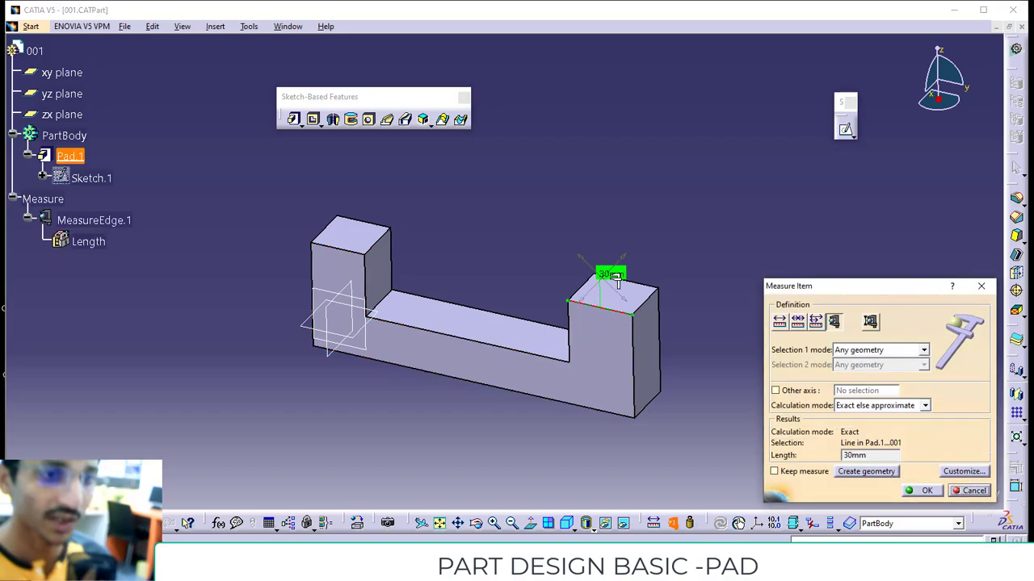
pyautogui.click(971, 490)
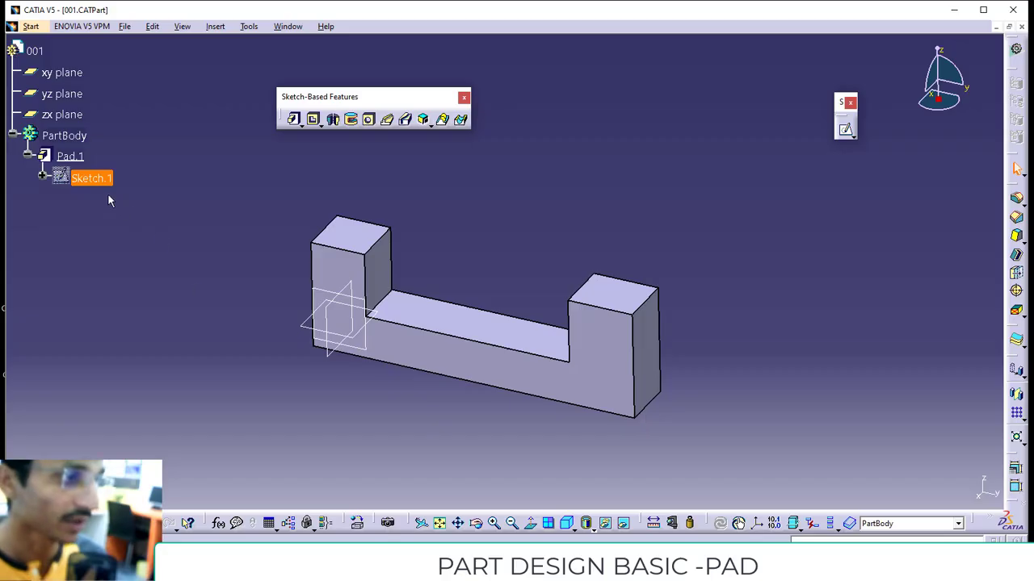
# - Change the length of the U-shaped solid's pad to 50 mm
pyautogui.click(70, 156)
pyautogui.doubleClick(71, 156)
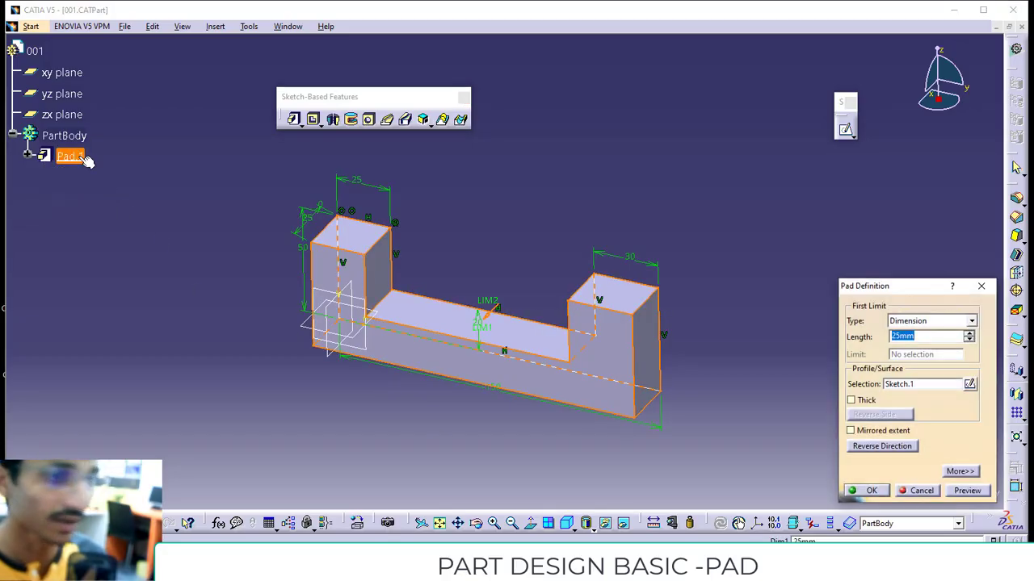
pyautogui.write('50')
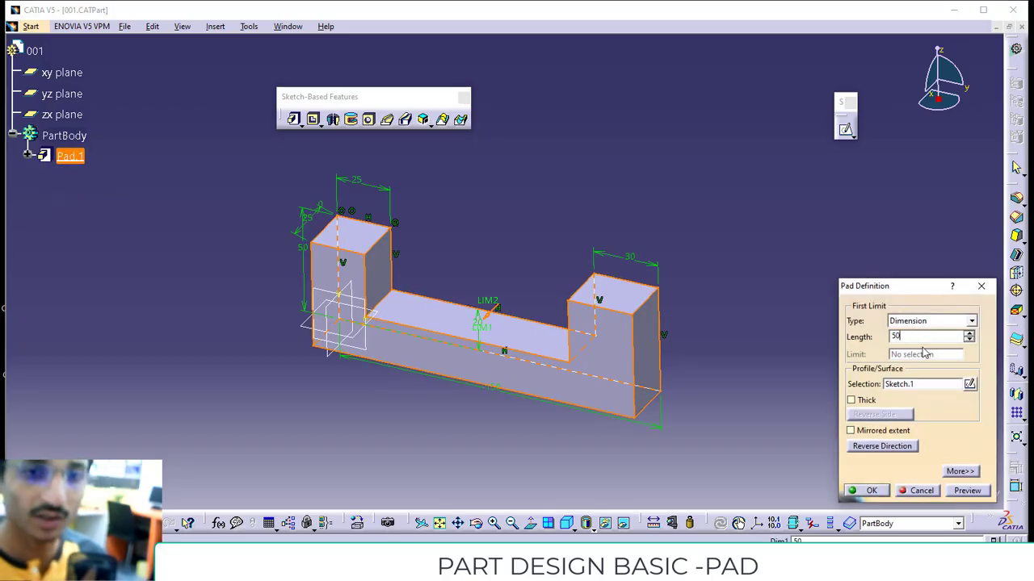
pyautogui.press('Return')
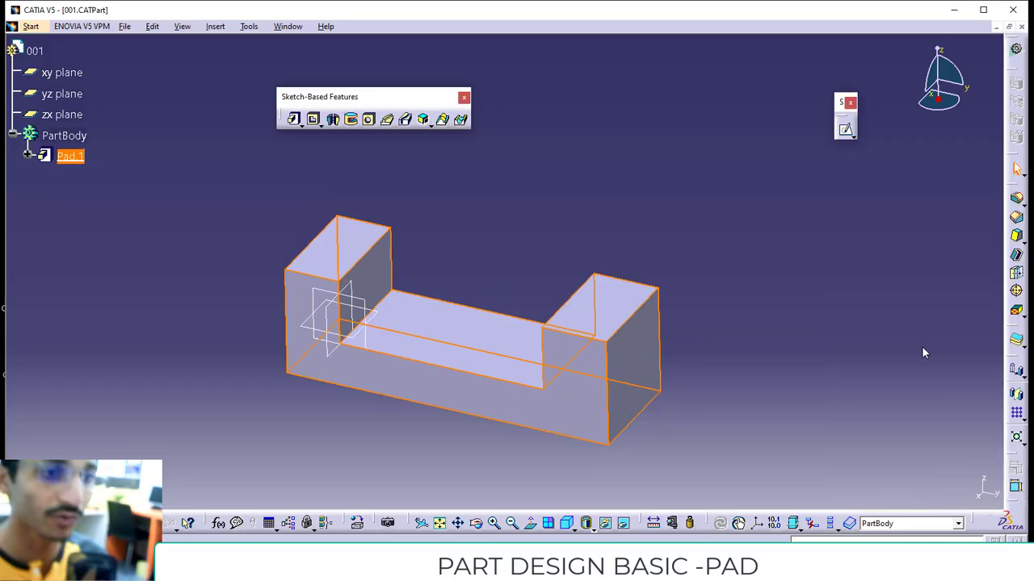
pyautogui.click(663, 213)
pyautogui.moveTo(636, 204)
pyautogui.mouseDown(button='middle')
pyautogui.moveTo(636, 231)
pyautogui.moveTo(646, 230)
pyautogui.mouseUp(button='middle')
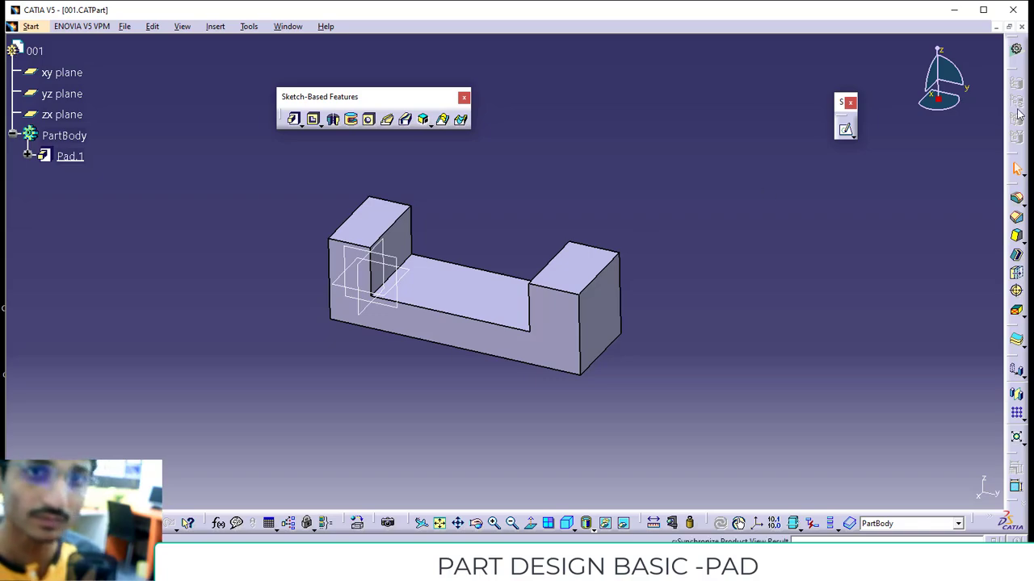
pyautogui.moveTo(633, 361); pyautogui.dragTo(633, 373, button='middle')
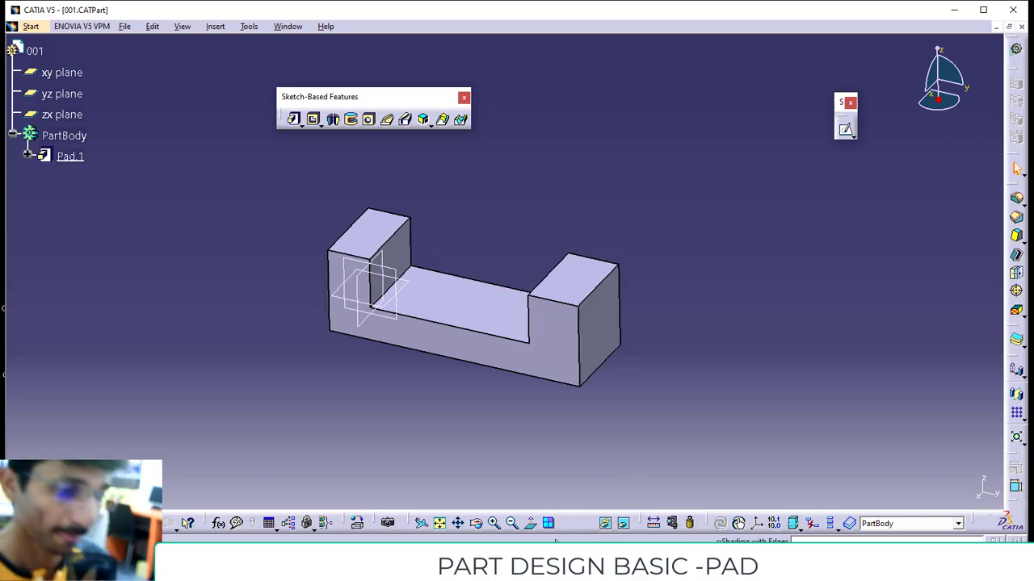